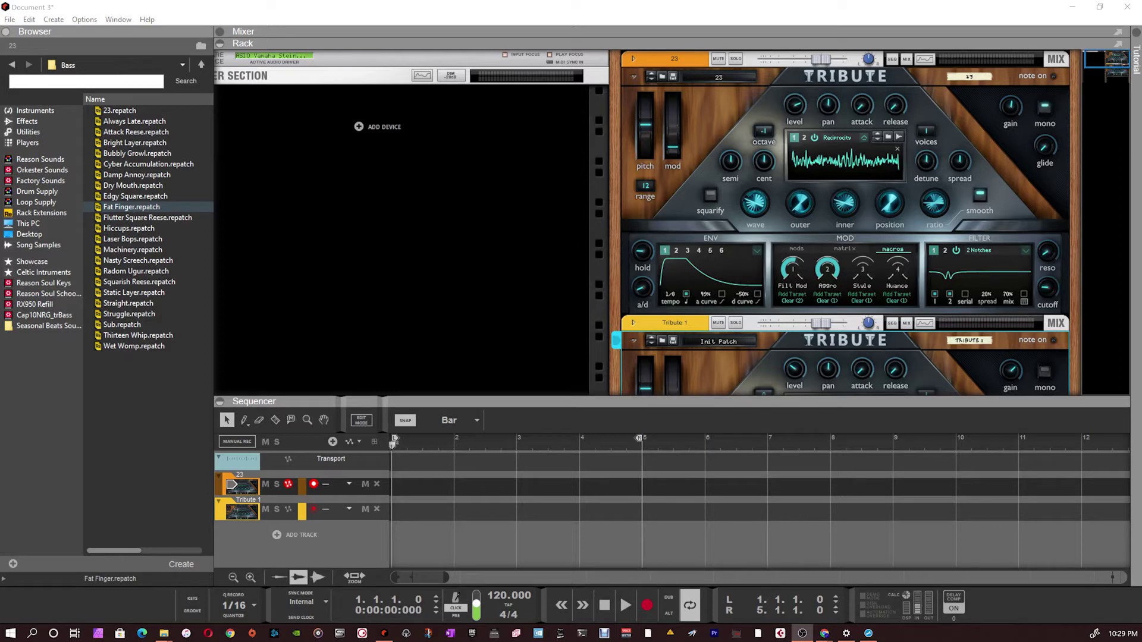
Show the modulation matrix of the Tribute device holding patch 23 and select its sequencer track.
{"action": "key", "text": "alt+Tab"}
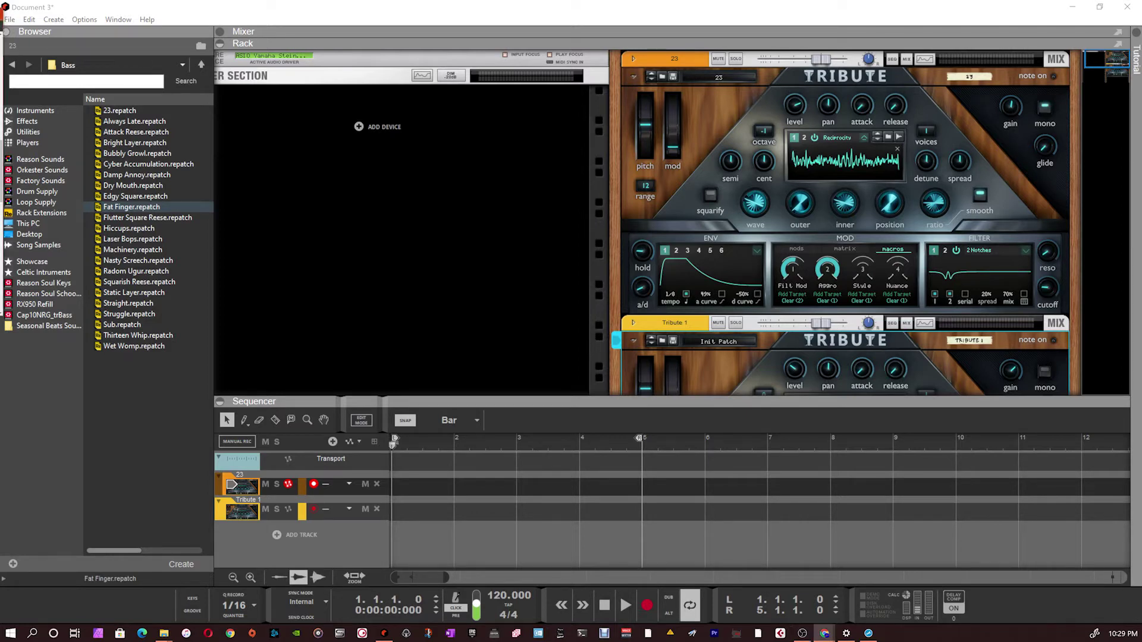
{"action": "scroll", "coordinate": [2, 158], "scroll_direction": "up", "scroll_amount": 4}
{"action": "left_click", "coordinate": [806, 254]}
{"action": "left_click", "coordinate": [845, 249]}
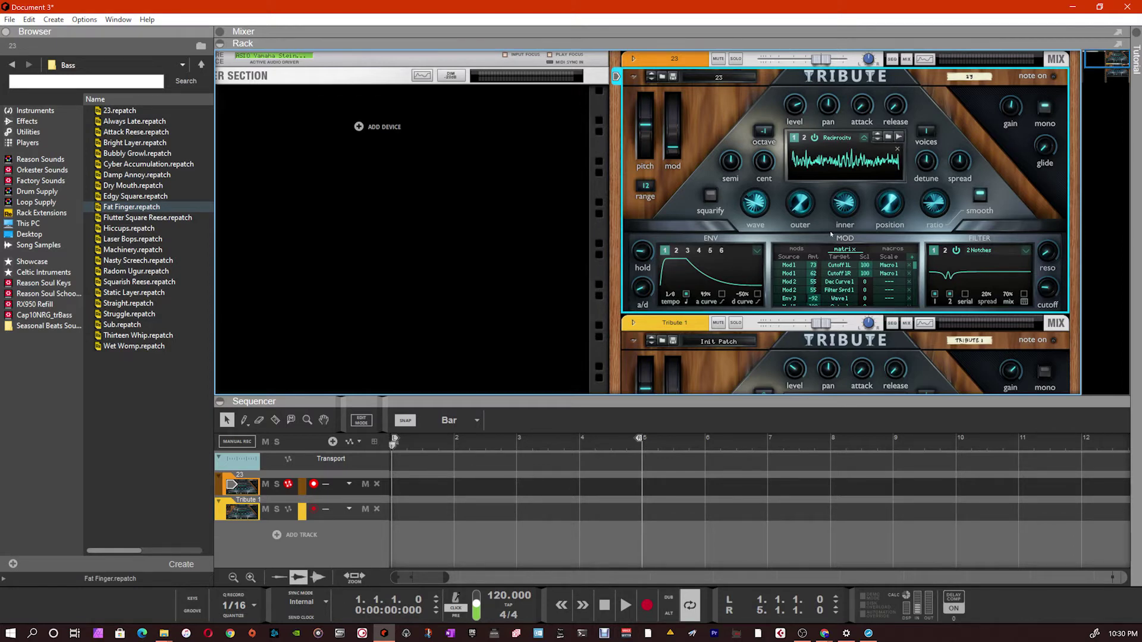
{"action": "left_click", "coordinate": [250, 485]}
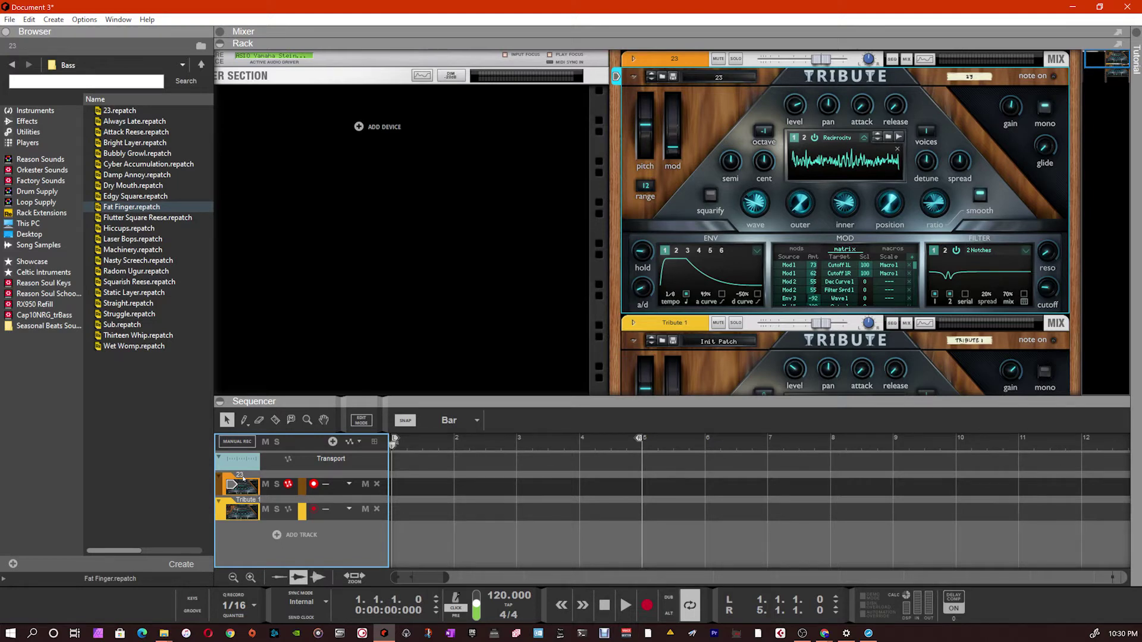
{"action": "left_click", "coordinate": [901, 107]}
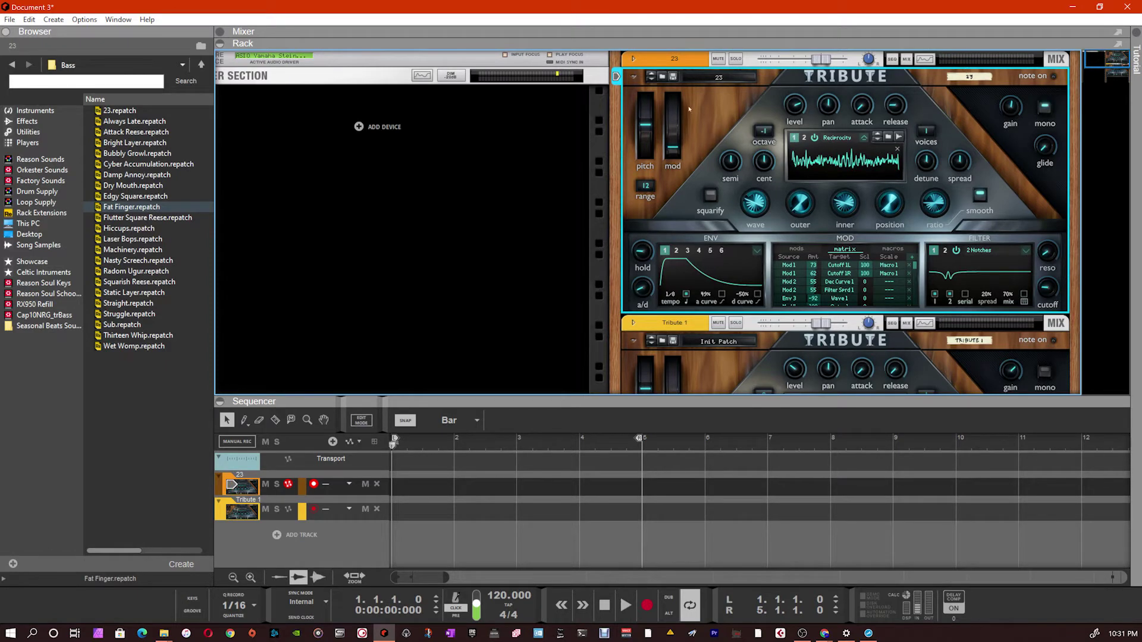
Load the Struggle bass patch into the first Tribute device and try its mod wheel.
{"action": "left_click", "coordinate": [709, 79]}
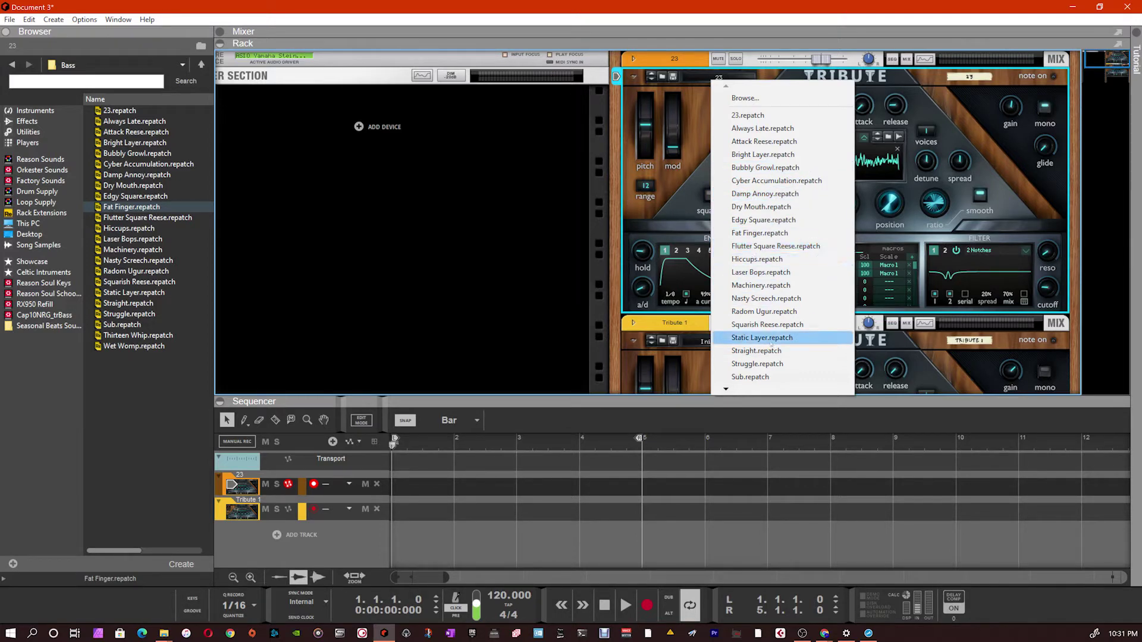
{"action": "left_click", "coordinate": [764, 364]}
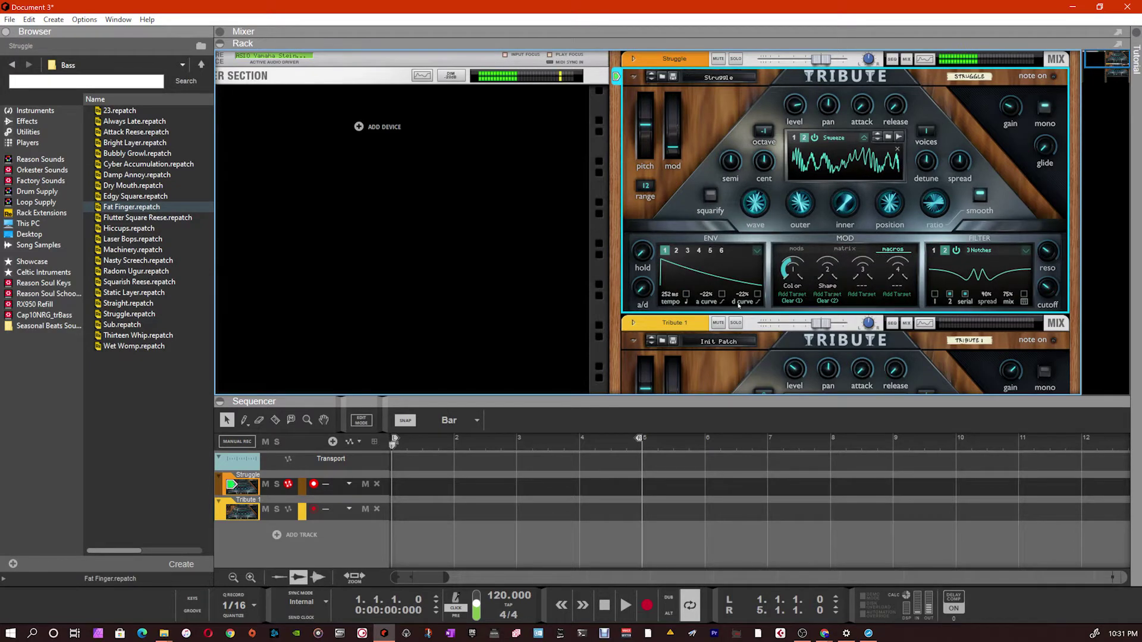
{"action": "mouse_move", "coordinate": [673, 147]}
{"action": "left_mouse_down"}
{"action": "mouse_move", "coordinate": [675, 132]}
{"action": "mouse_move", "coordinate": [686, 142]}
{"action": "mouse_move", "coordinate": [686, 117]}
{"action": "mouse_move", "coordinate": [678, 148]}
{"action": "mouse_move", "coordinate": [654, 156]}
{"action": "left_mouse_up"}
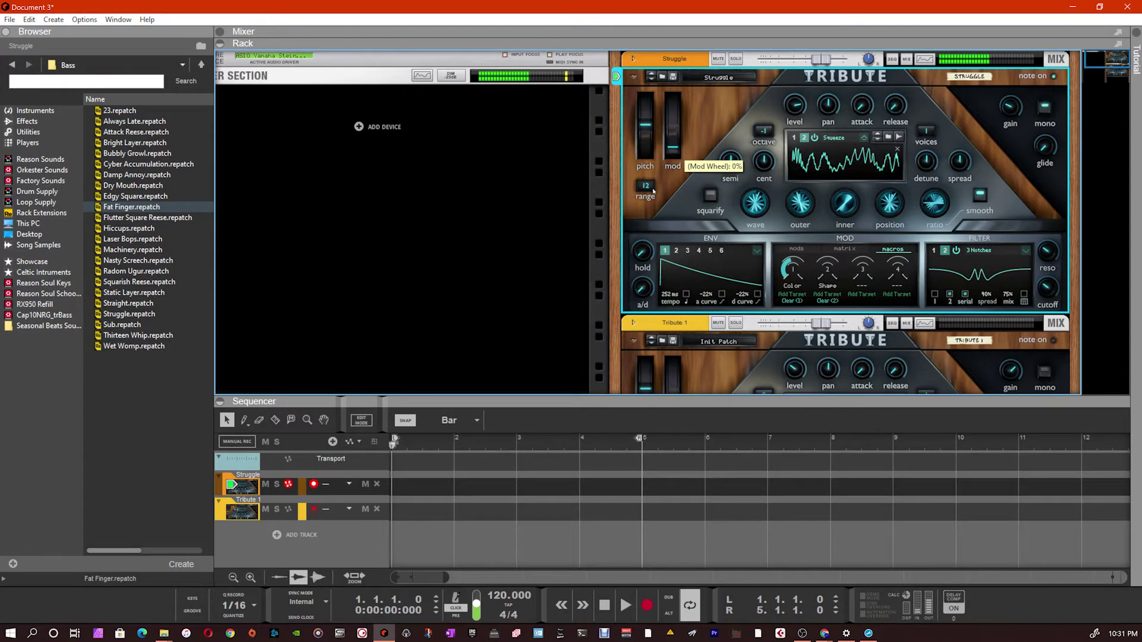
{"action": "left_click", "coordinate": [717, 78]}
{"action": "left_click", "coordinate": [696, 117]}
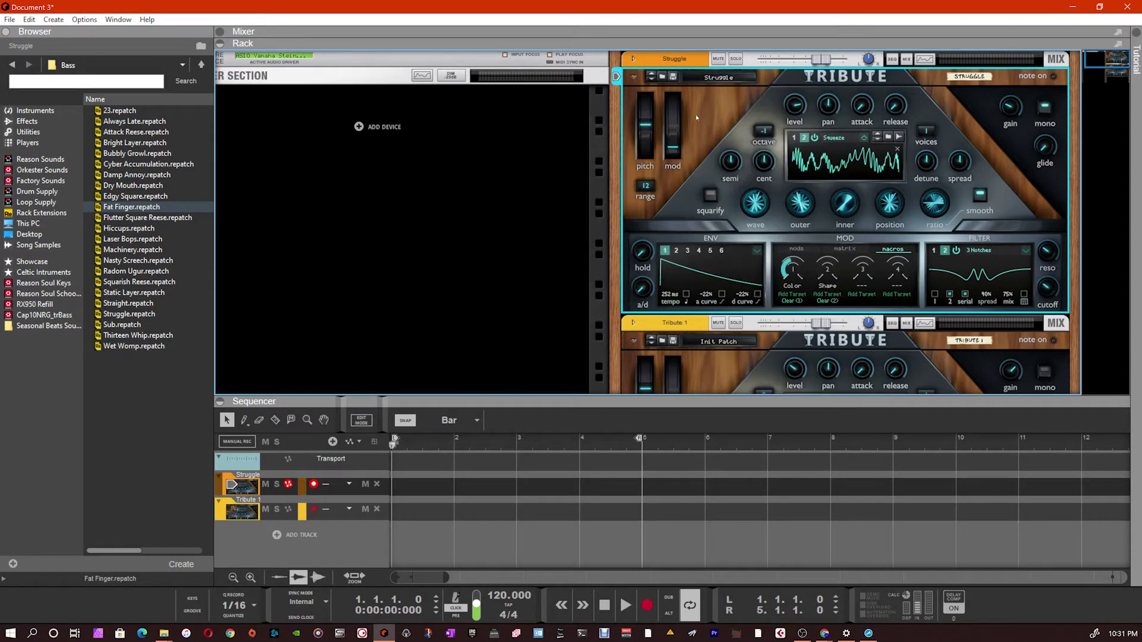
Browse the first Tribute device's patches to the Lead folder and load the Noisy Saw patch.
{"action": "left_click", "coordinate": [662, 78]}
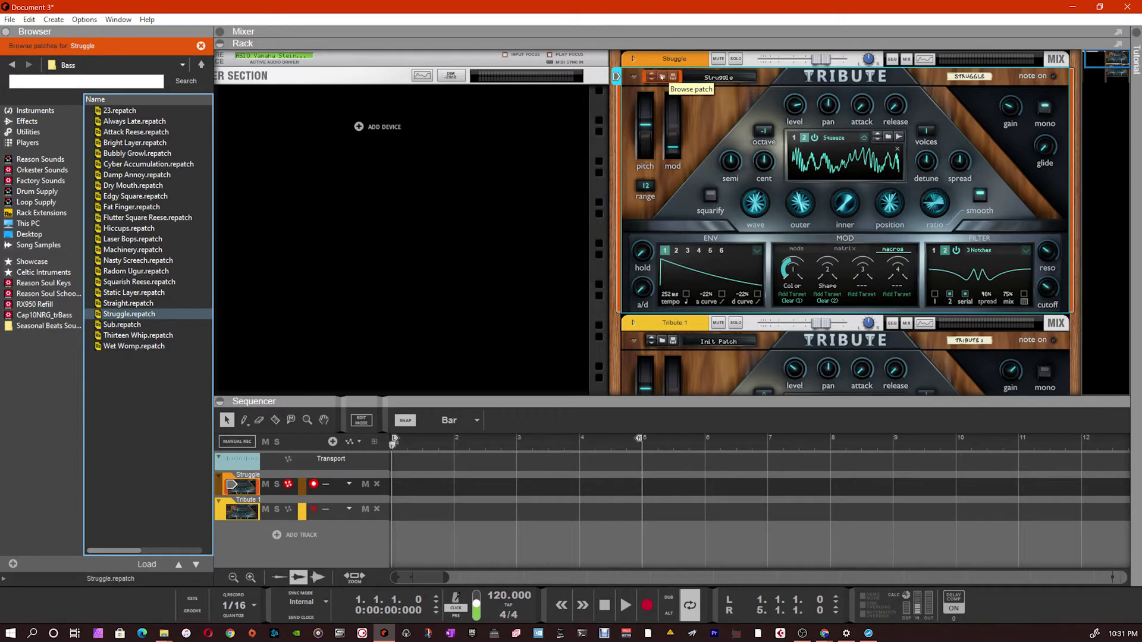
{"action": "left_click", "coordinate": [85, 65]}
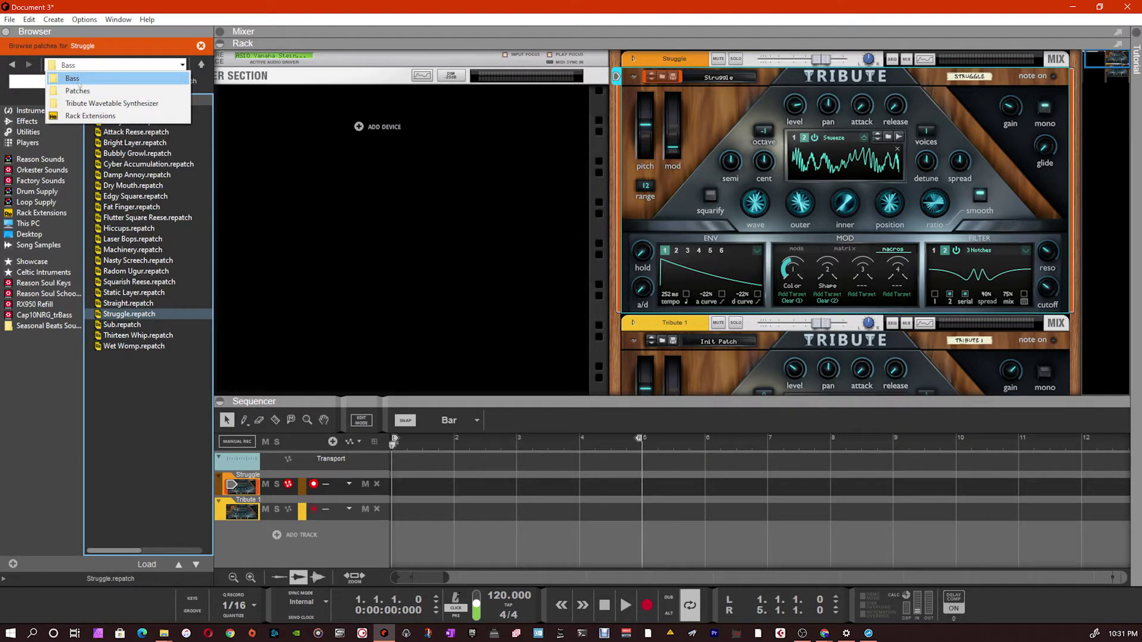
{"action": "left_click", "coordinate": [81, 90]}
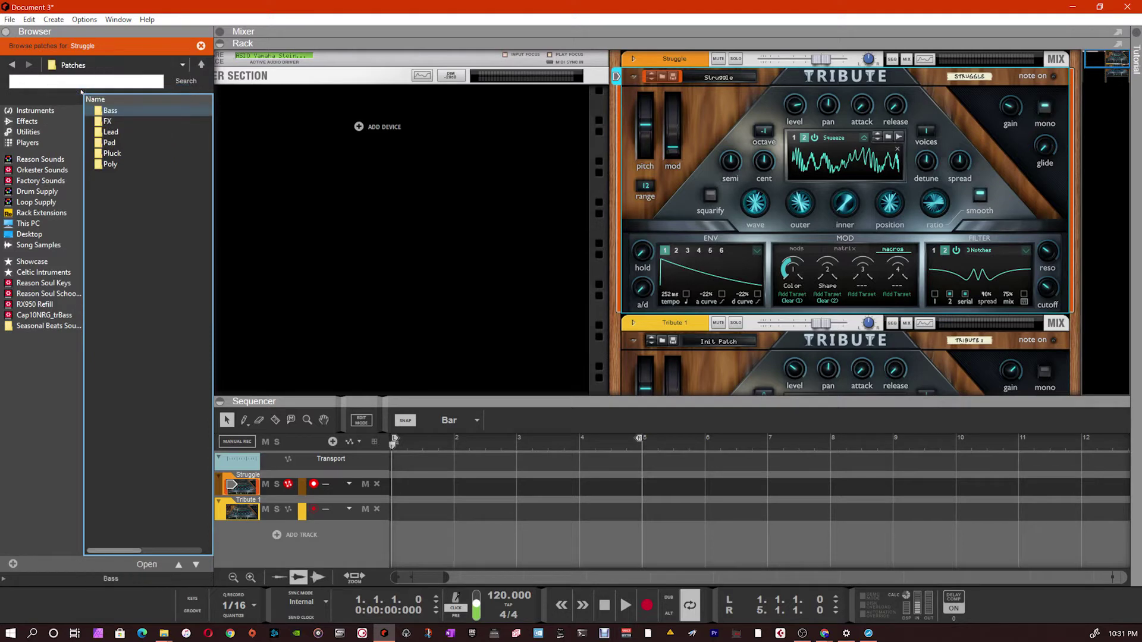
{"action": "double_click", "coordinate": [108, 132]}
{"action": "left_click", "coordinate": [138, 154]}
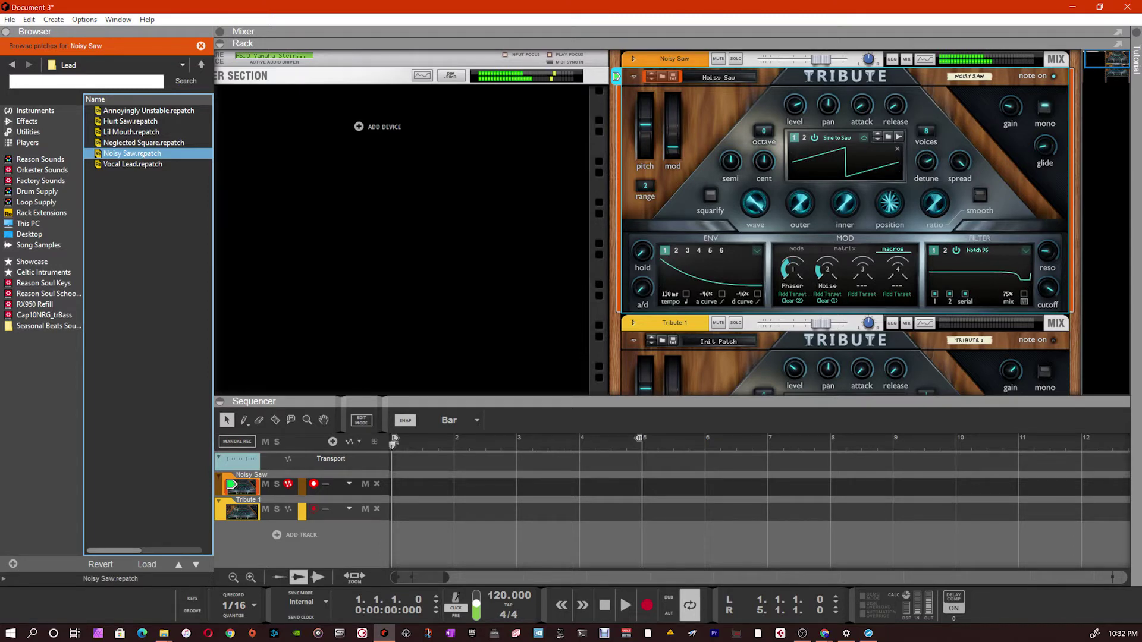
{"action": "left_click", "coordinate": [1004, 142]}
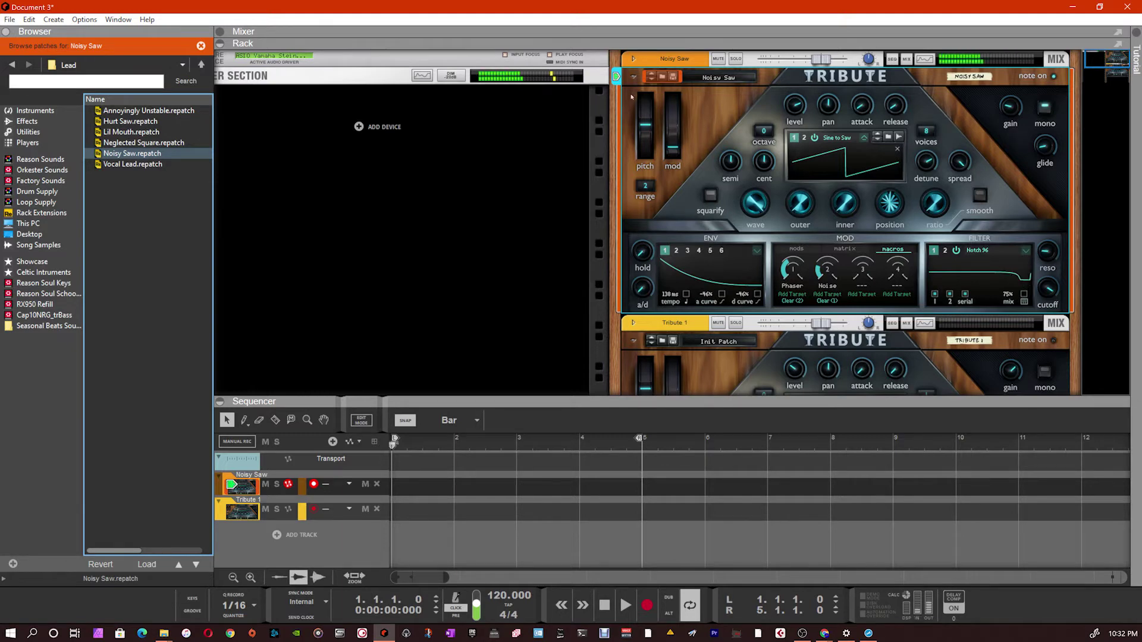
Load the Neglected Square lead patch and turn off its monophonic mode.
{"action": "left_click_drag", "start_coordinate": [118, 143], "coordinate": [783, 148]}
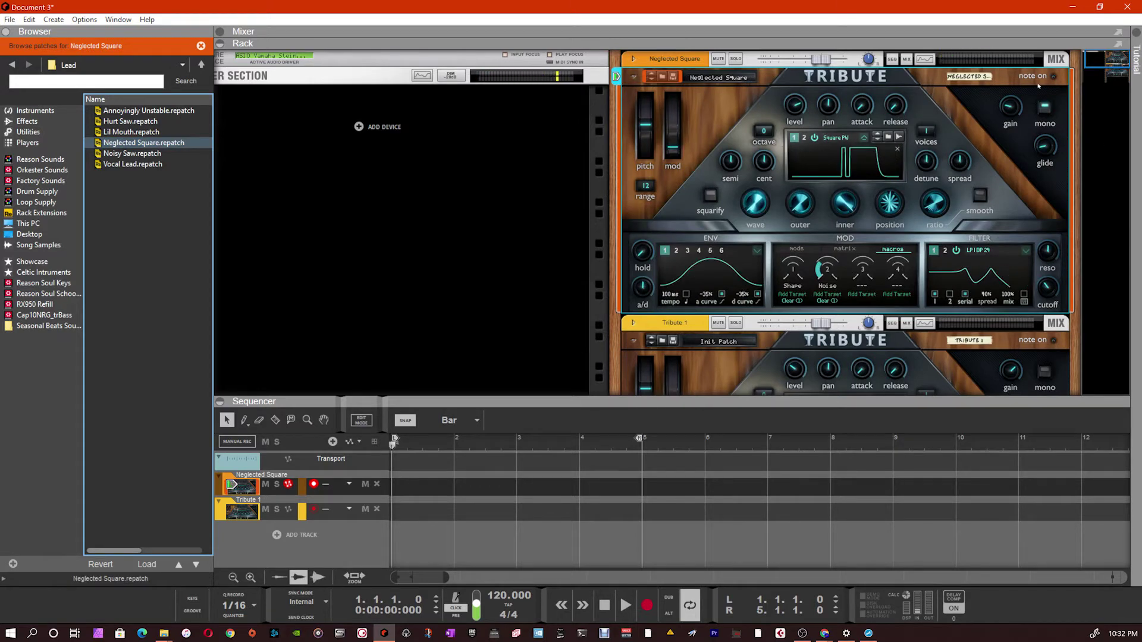
{"action": "left_click", "coordinate": [1045, 109]}
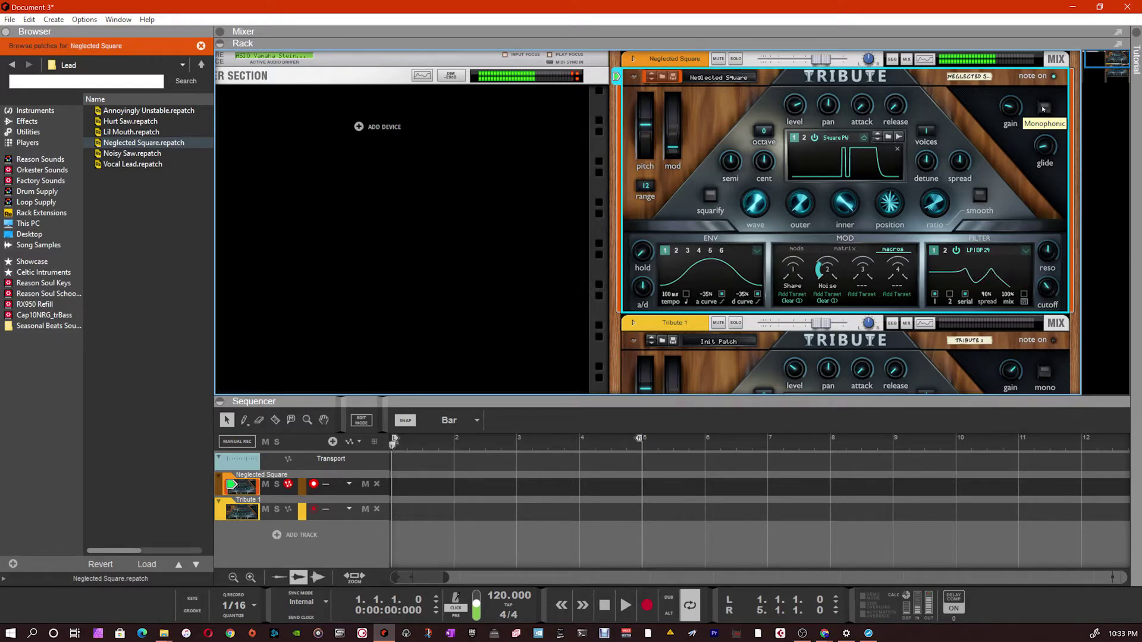
Load the Vocal Lead patch and try oscillator 1's attack, release, pan and octave controls.
{"action": "key", "text": "Down"}
{"action": "key", "text": "Down"}
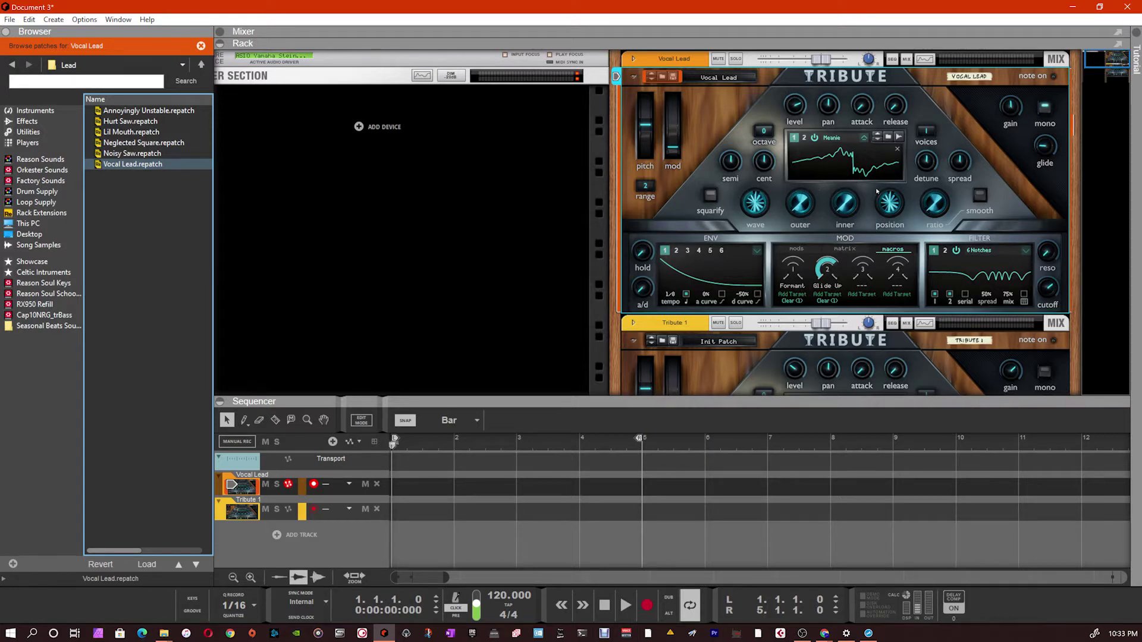
{"action": "left_click", "coordinate": [865, 109]}
{"action": "left_click_drag", "start_coordinate": [896, 109], "coordinate": [900, 85]}
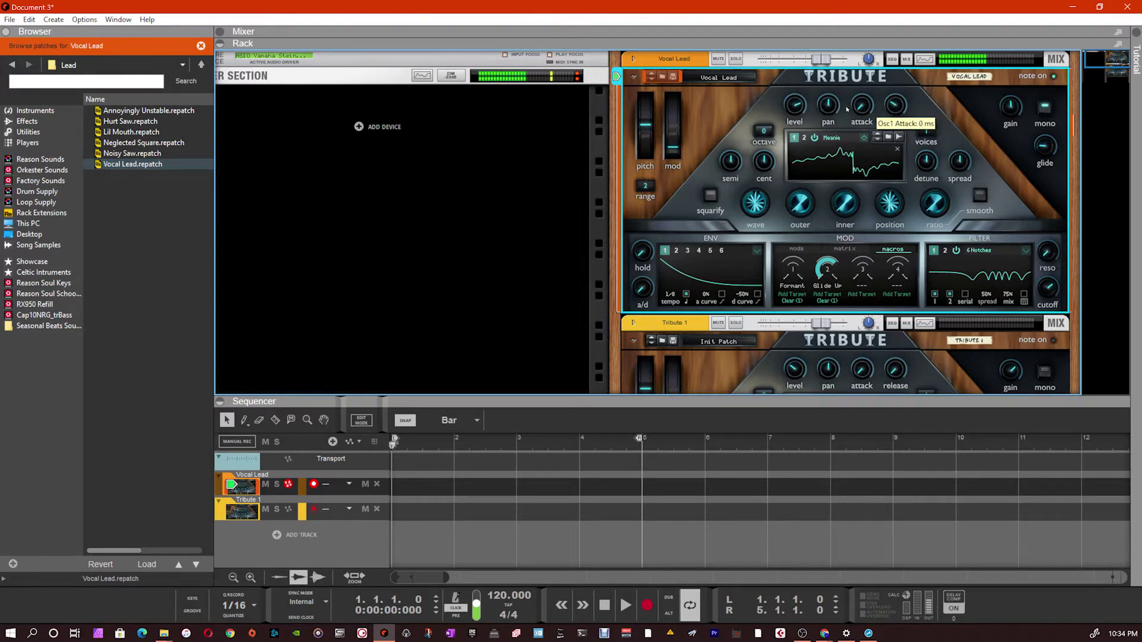
{"action": "mouse_move", "coordinate": [833, 110]}
{"action": "left_mouse_down"}
{"action": "mouse_move", "coordinate": [838, 138]}
{"action": "mouse_move", "coordinate": [828, 111]}
{"action": "left_mouse_up"}
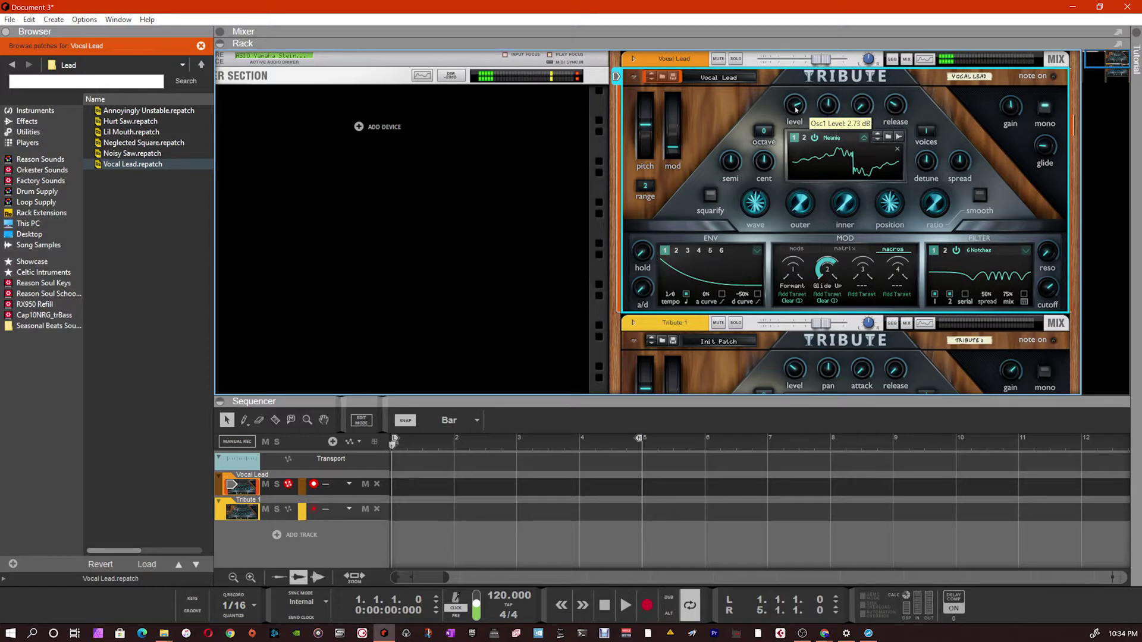
{"action": "mouse_move", "coordinate": [759, 136]}
{"action": "left_mouse_down"}
{"action": "mouse_move", "coordinate": [764, 94]}
{"action": "mouse_move", "coordinate": [754, 184]}
{"action": "mouse_move", "coordinate": [755, 142]}
{"action": "left_mouse_up"}
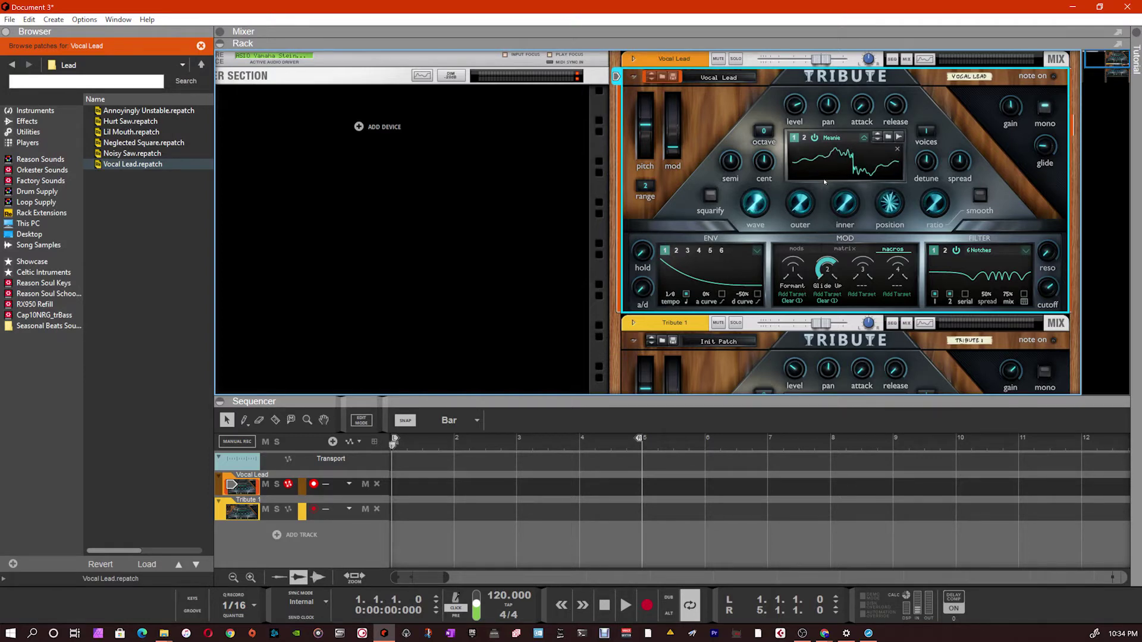
Try oscillator 1's spread, and set its Inner FM to 100% and its Outer FM to 62%.
{"action": "mouse_move", "coordinate": [960, 164]}
{"action": "left_mouse_down"}
{"action": "mouse_move", "coordinate": [959, 149]}
{"action": "mouse_move", "coordinate": [939, 154]}
{"action": "left_mouse_up"}
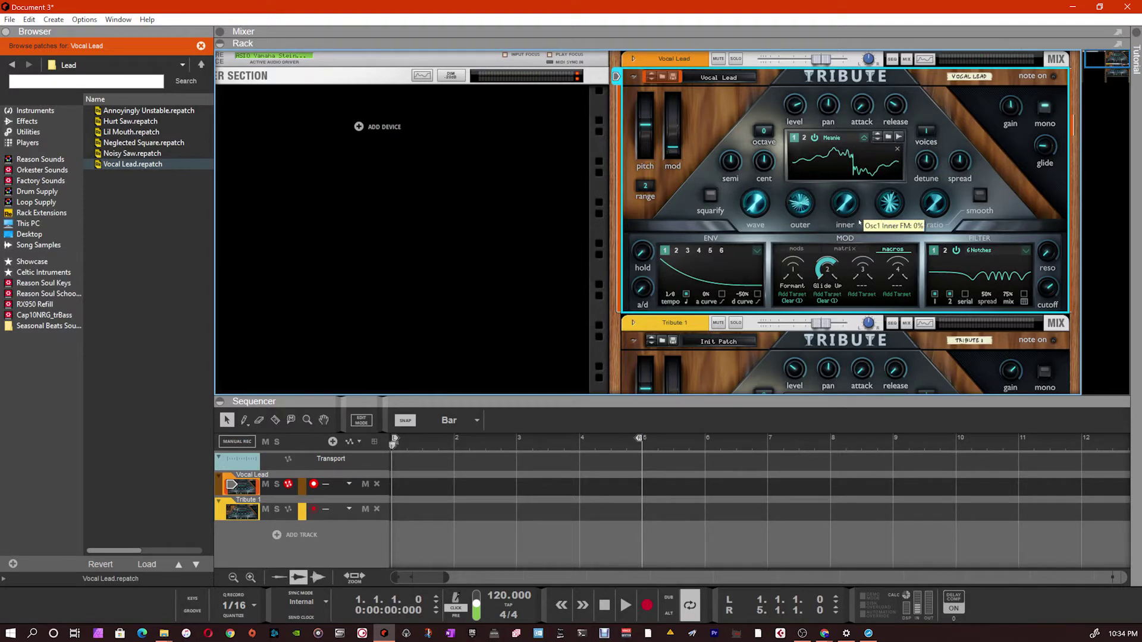
{"action": "left_click_drag", "start_coordinate": [803, 206], "coordinate": [824, 178]}
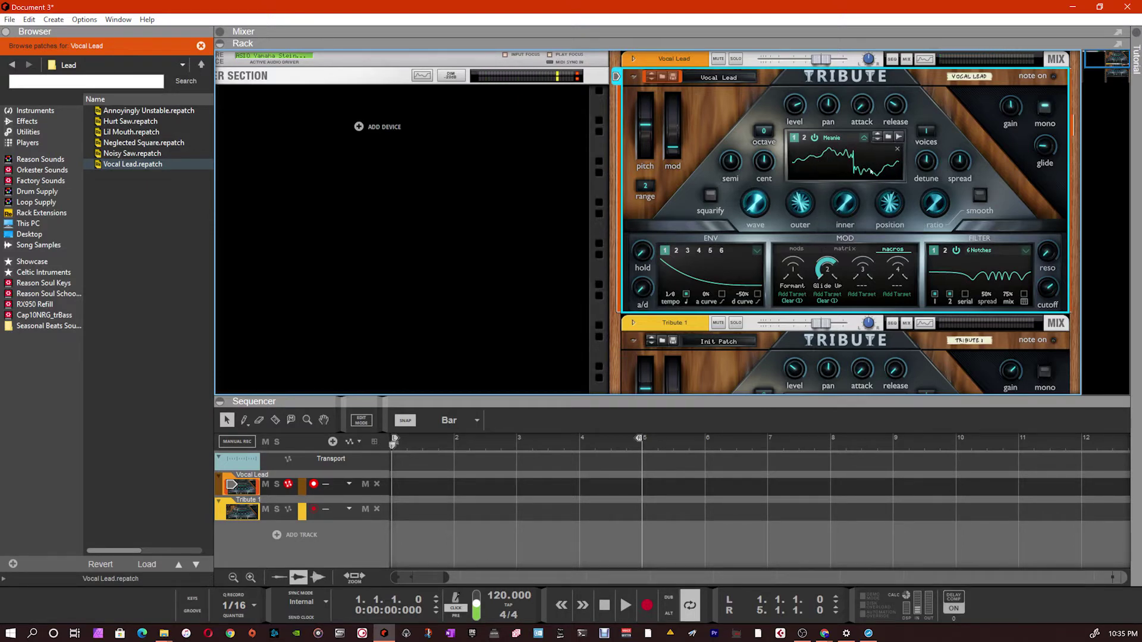
{"action": "left_click_drag", "start_coordinate": [800, 204], "coordinate": [804, 178]}
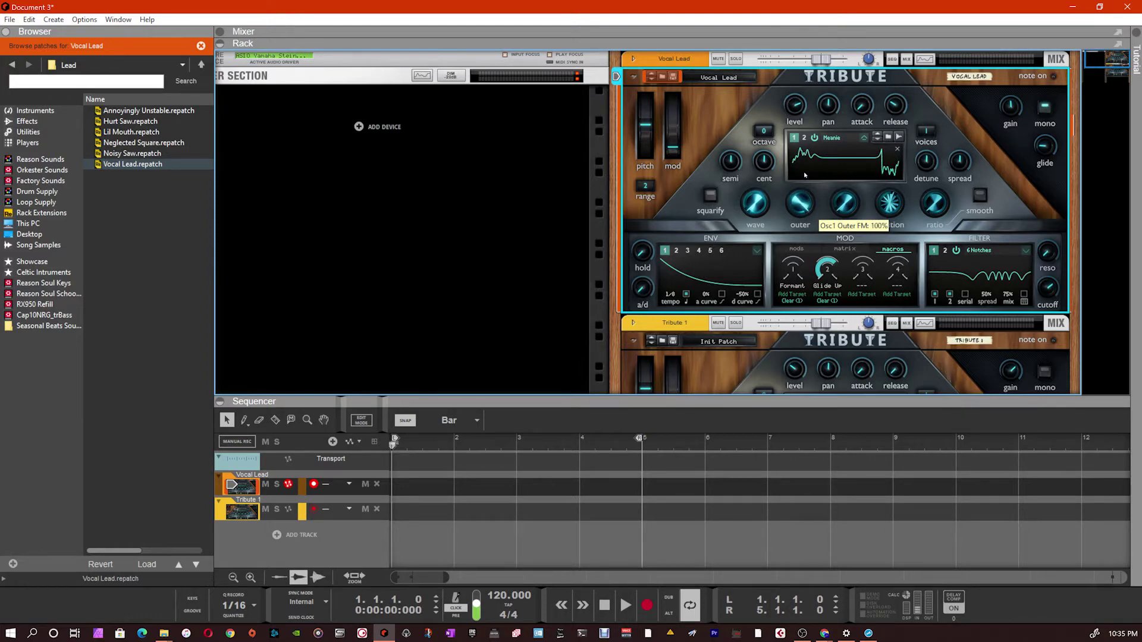
{"action": "left_click_drag", "start_coordinate": [804, 171], "coordinate": [844, 167]}
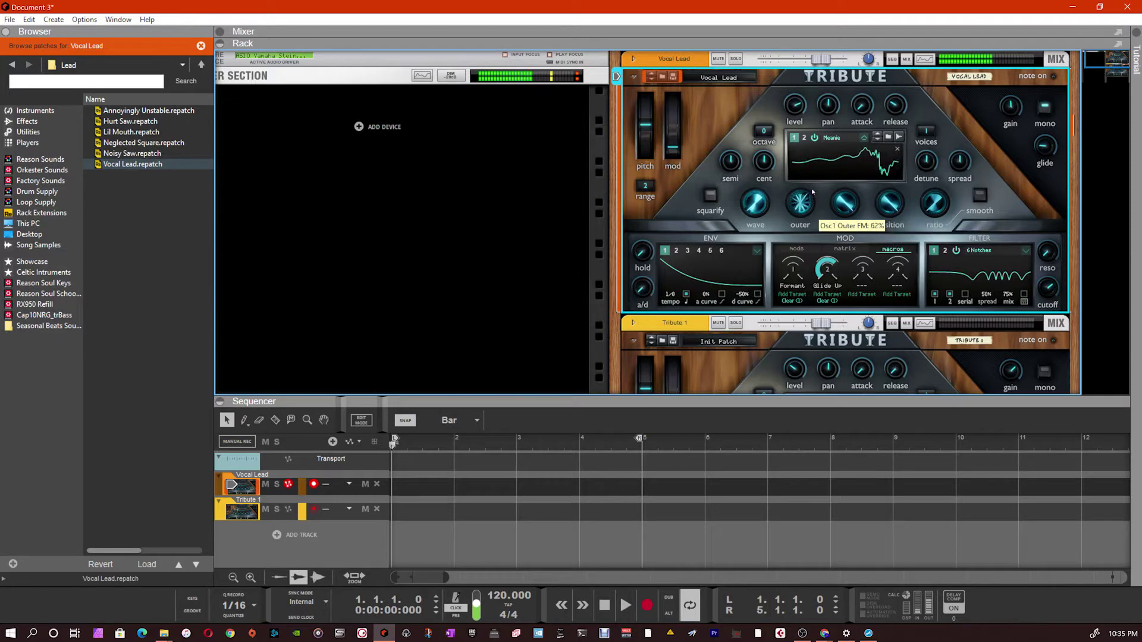
Set oscillator 1's wavetable position to 63% and try the Squarify option on and off.
{"action": "scroll", "coordinate": [922, 204], "scroll_direction": "up", "scroll_amount": 2}
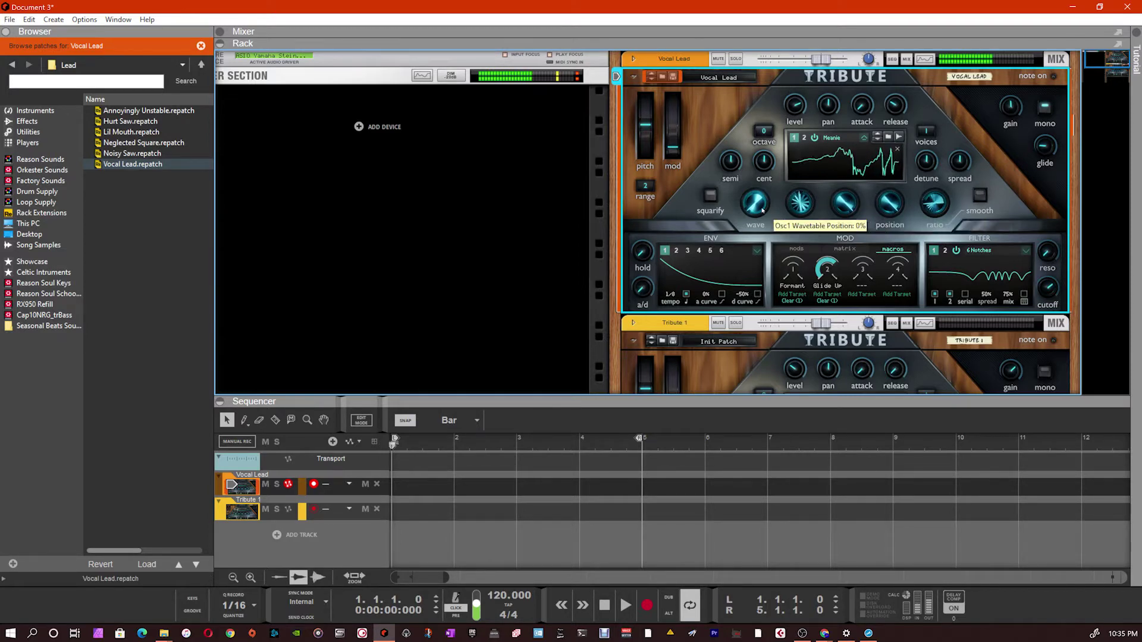
{"action": "scroll", "coordinate": [756, 208], "scroll_direction": "up", "scroll_amount": 2}
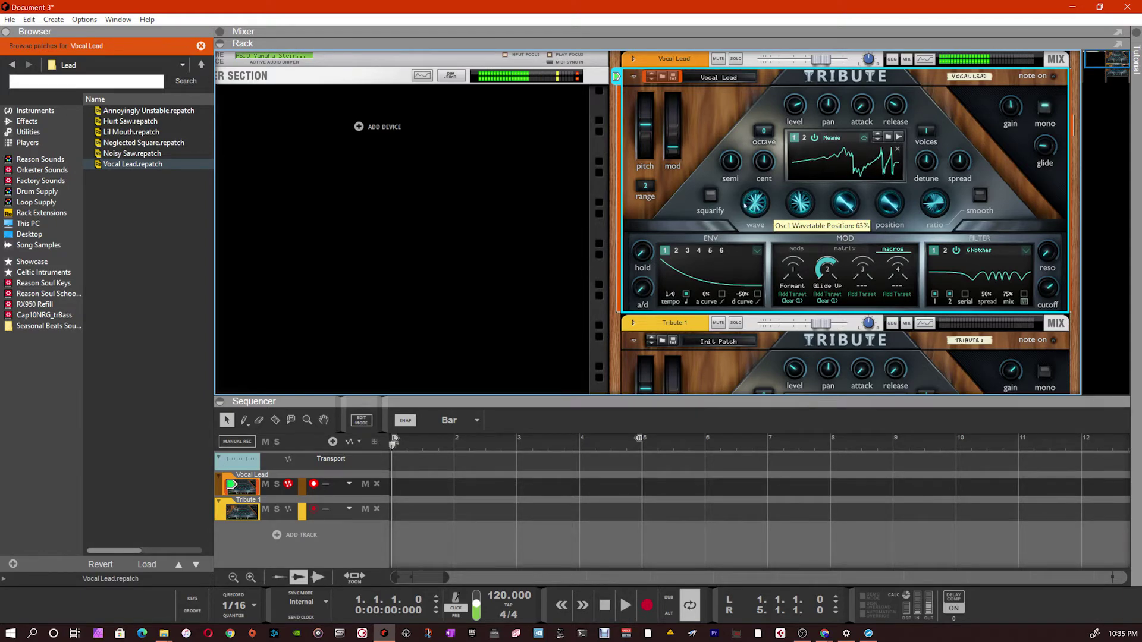
{"action": "left_click", "coordinate": [711, 195]}
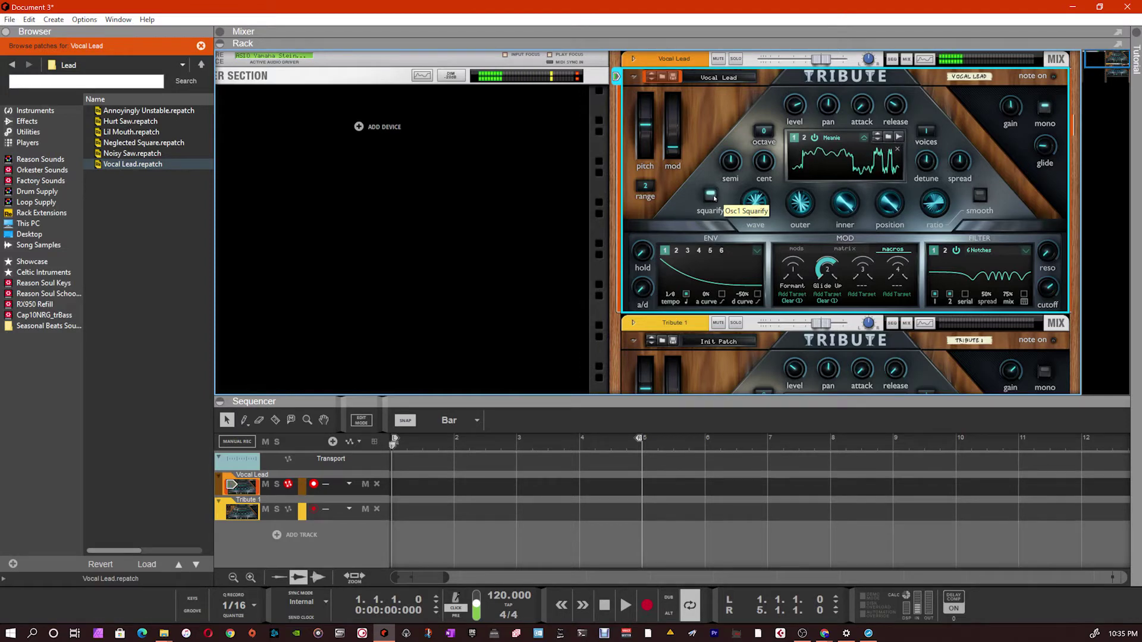
{"action": "left_click", "coordinate": [711, 195]}
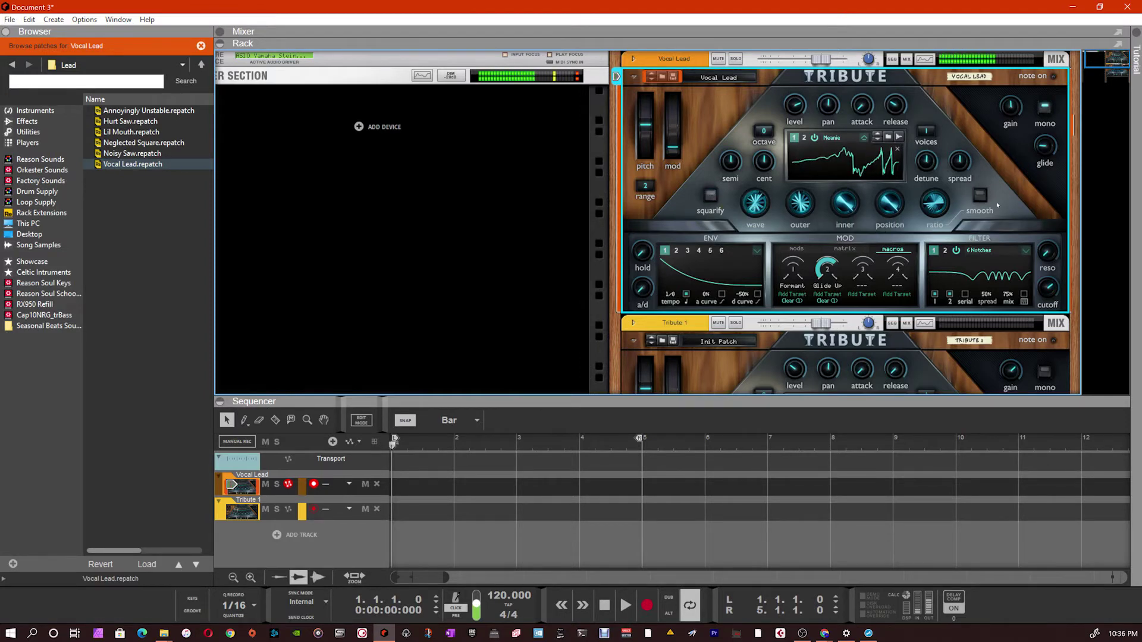
Enable Smooth for oscillator 1 and turn off monophonic mode in the Vocal Lead patch.
{"action": "left_click", "coordinate": [980, 196]}
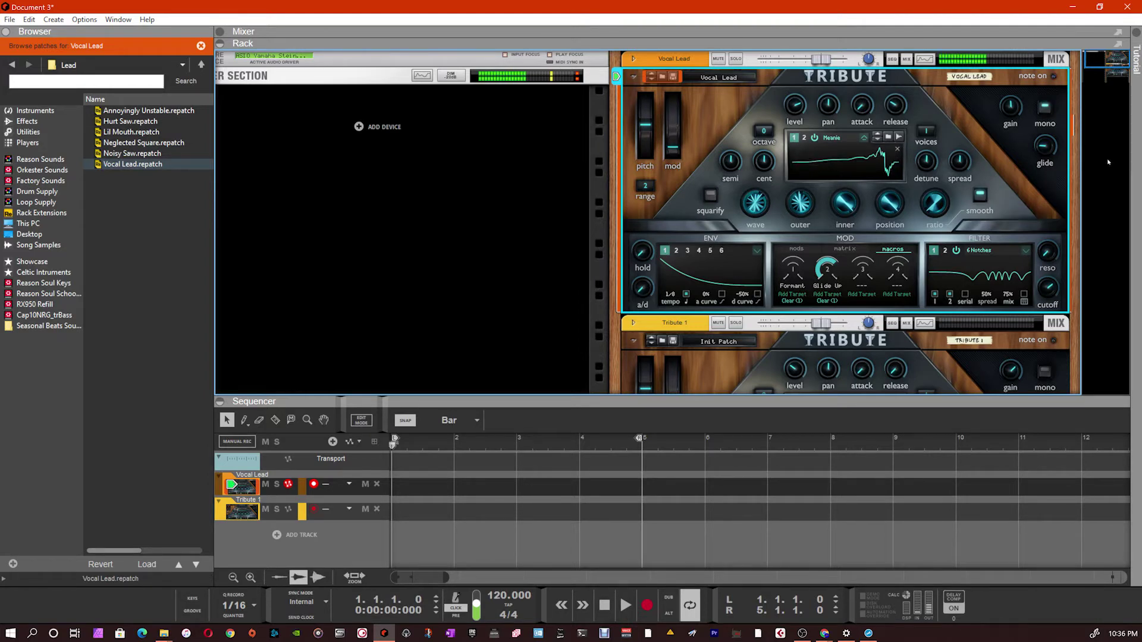
{"action": "left_click", "coordinate": [1045, 108]}
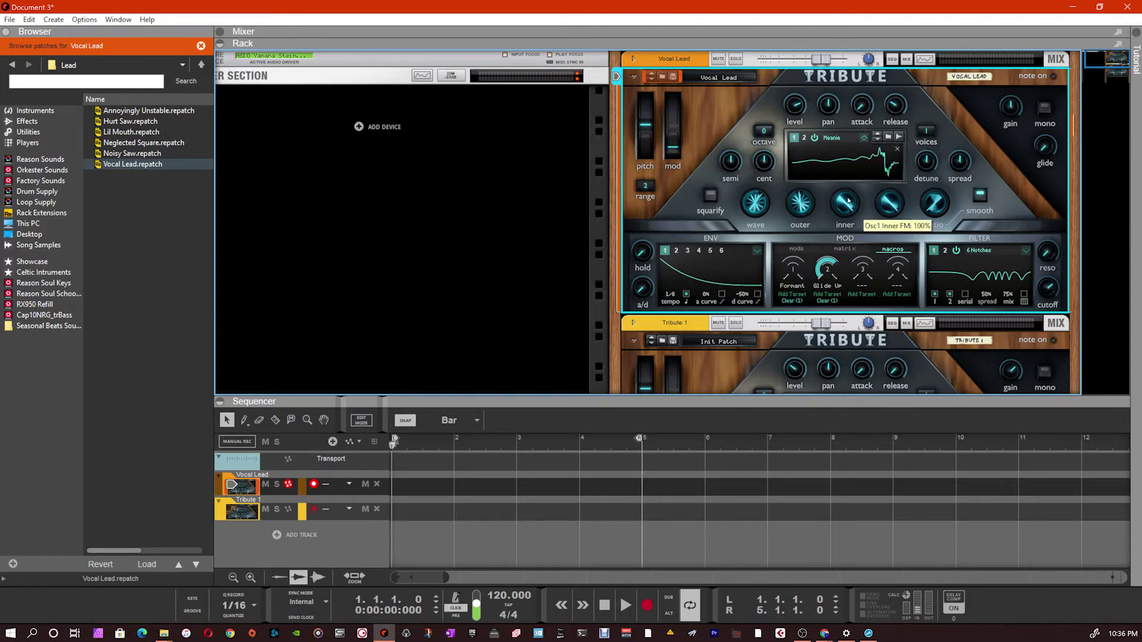
{"action": "mouse_move", "coordinate": [845, 205]}
{"action": "left_mouse_down"}
{"action": "mouse_move", "coordinate": [848, 222]}
{"action": "mouse_move", "coordinate": [862, 211]}
{"action": "left_mouse_up"}
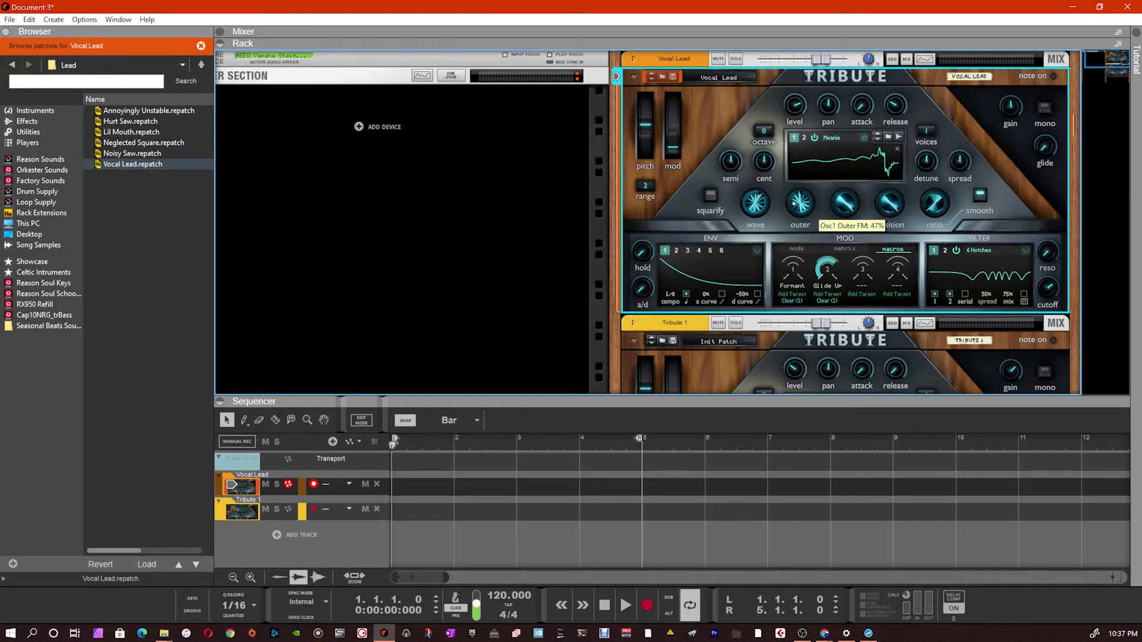
{"action": "left_click_drag", "start_coordinate": [800, 204], "coordinate": [760, 206]}
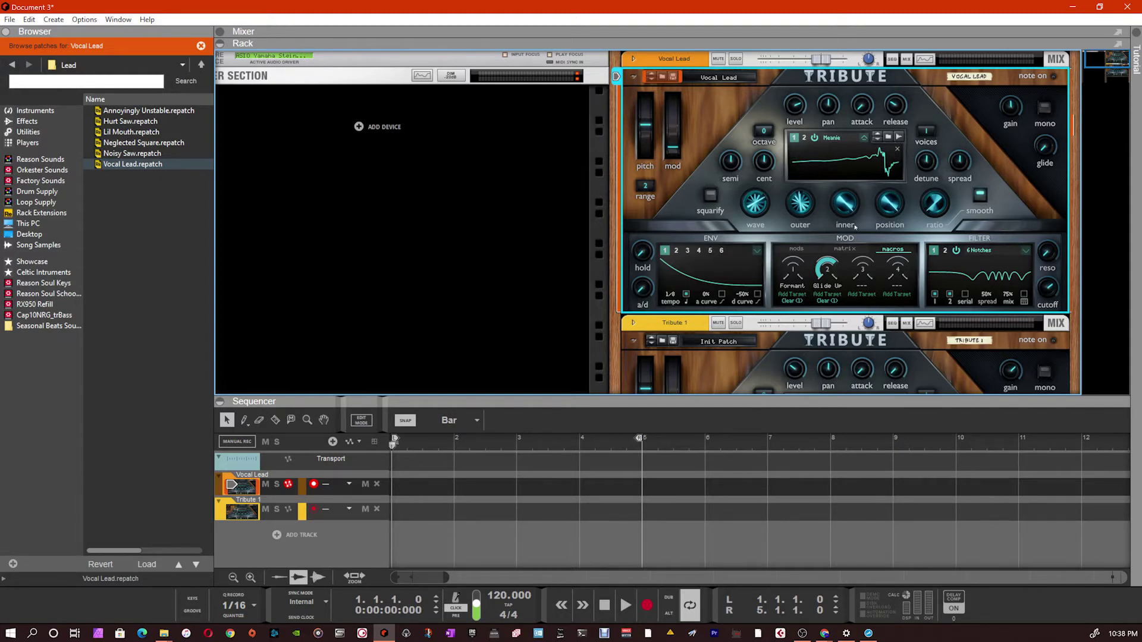
Turn on oscillator 2 of the Vocal Lead patch and flip the rack to its rear side.
{"action": "left_click", "coordinate": [804, 137]}
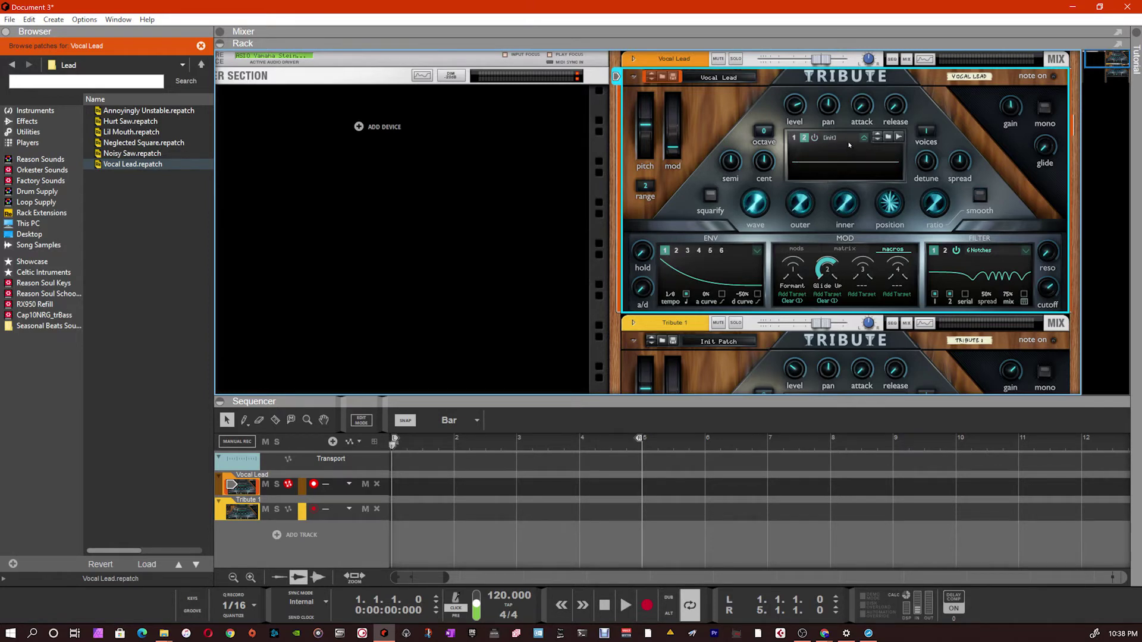
{"action": "left_click", "coordinate": [813, 137]}
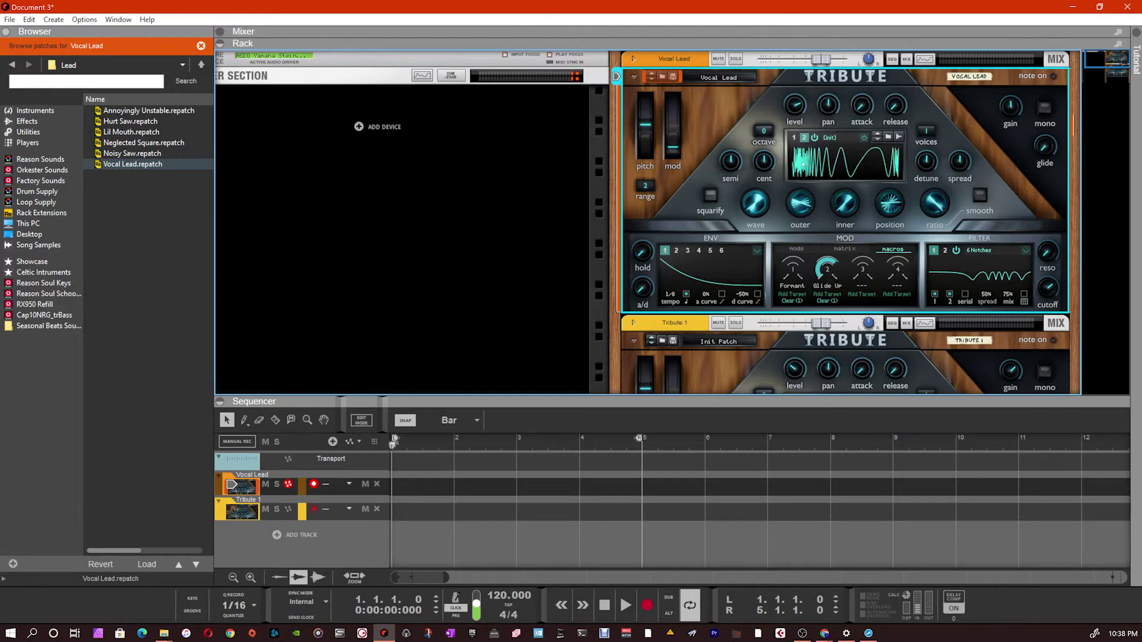
{"action": "key", "text": "Tab"}
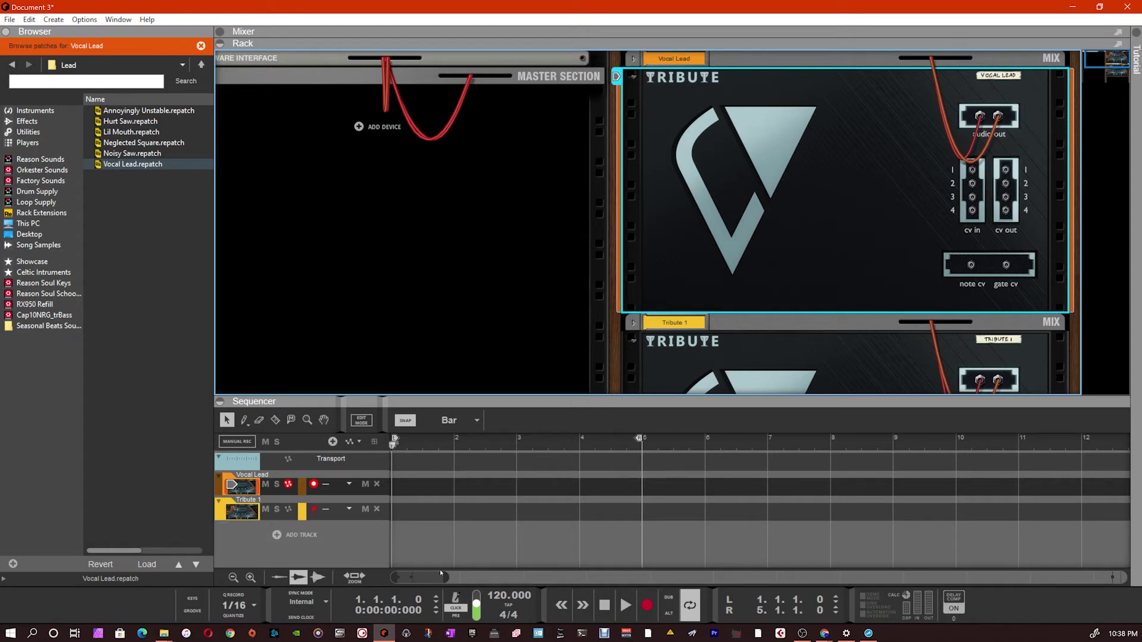
{"action": "left_click_drag", "start_coordinate": [438, 577], "coordinate": [424, 577]}
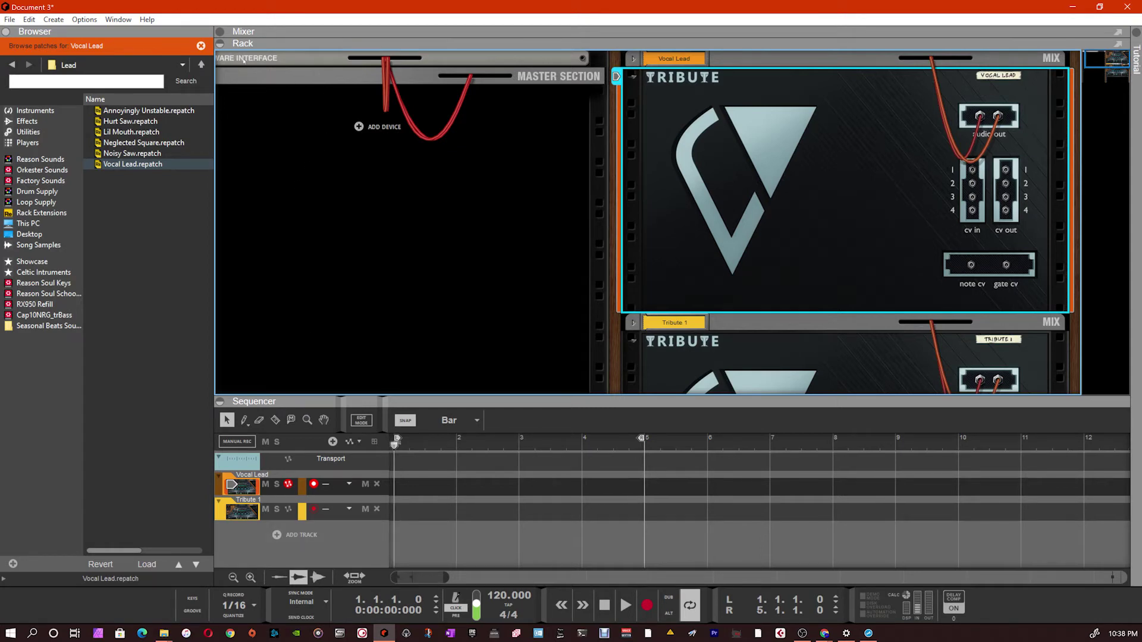
Narrow the browser and unfold the Hardware Interface's rear view to show its Audio I/O and sampling input sockets.
{"action": "left_click", "coordinate": [225, 56]}
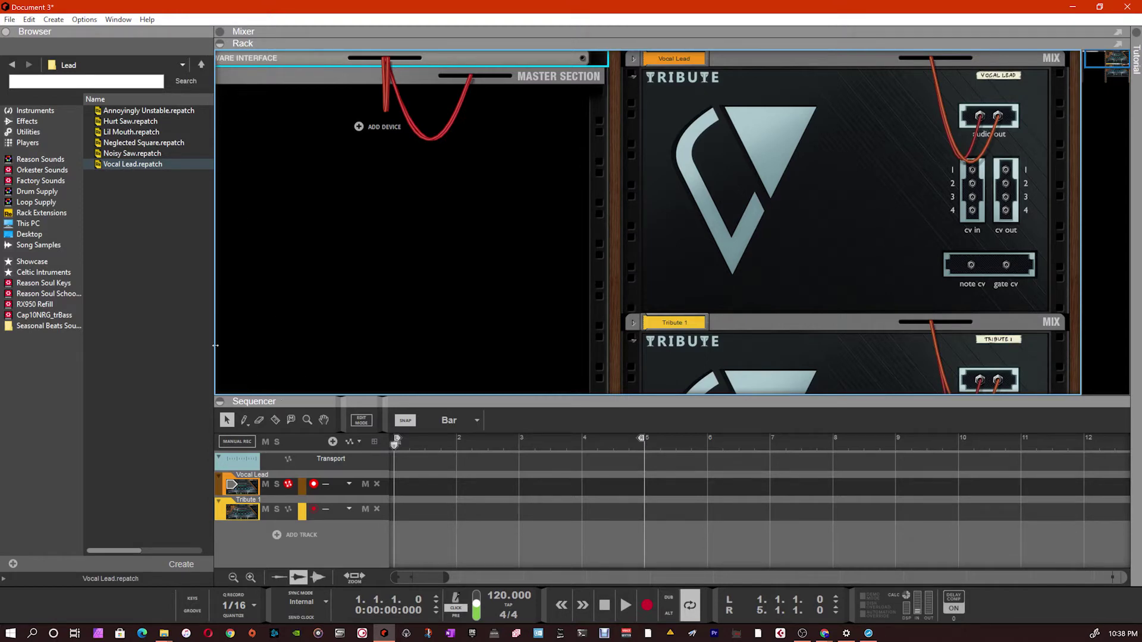
{"action": "left_click_drag", "start_coordinate": [215, 345], "coordinate": [135, 344]}
{"action": "left_click", "coordinate": [158, 58]}
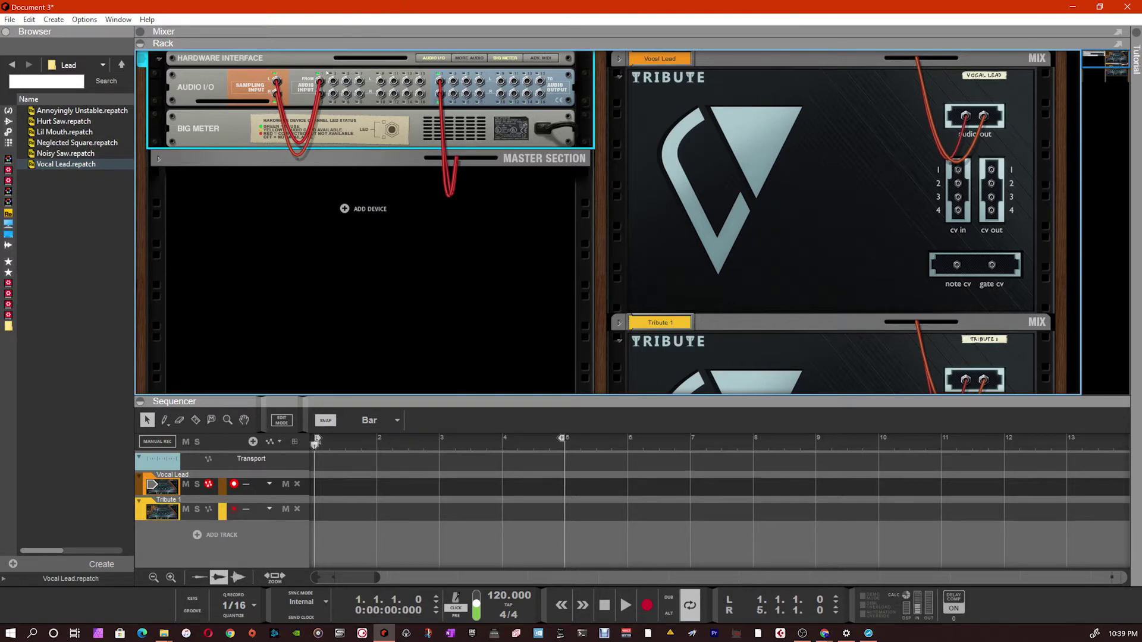
Cable the Vocal Lead Tribute's audio output to the Hardware Interface's sampling input and flip the rack back to its front.
{"action": "left_click_drag", "start_coordinate": [322, 80], "coordinate": [990, 142]}
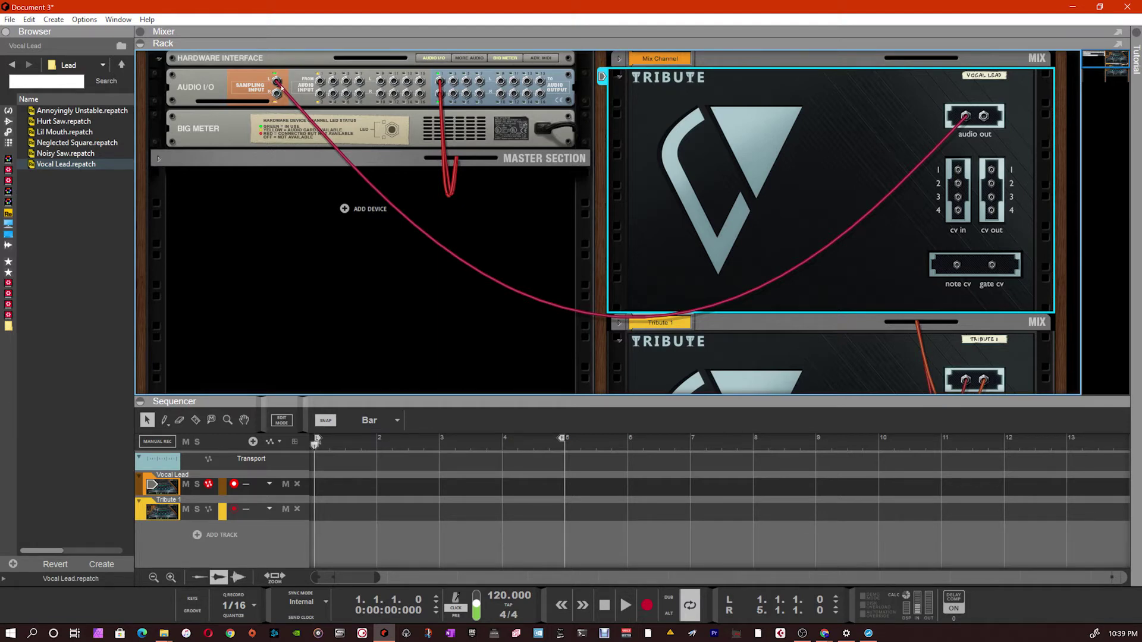
{"action": "mouse_move", "coordinate": [281, 88]}
{"action": "key", "text": "Tab"}
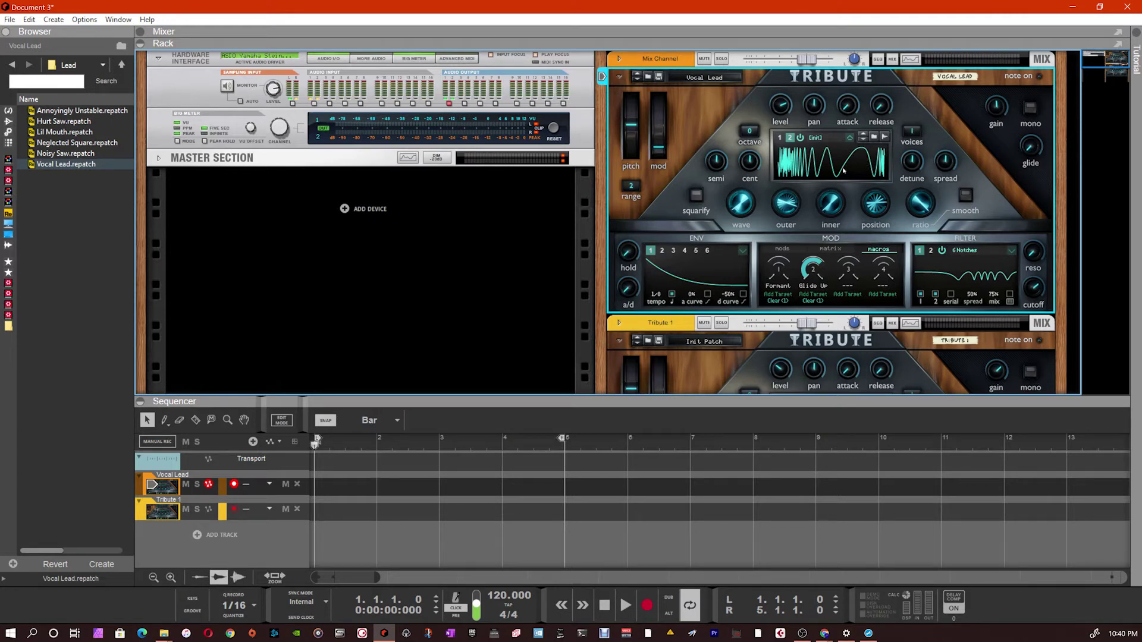
Select the second Tribute with the Init Patch and give its Tribute 1 track the keyboard input.
{"action": "left_click", "coordinate": [159, 490]}
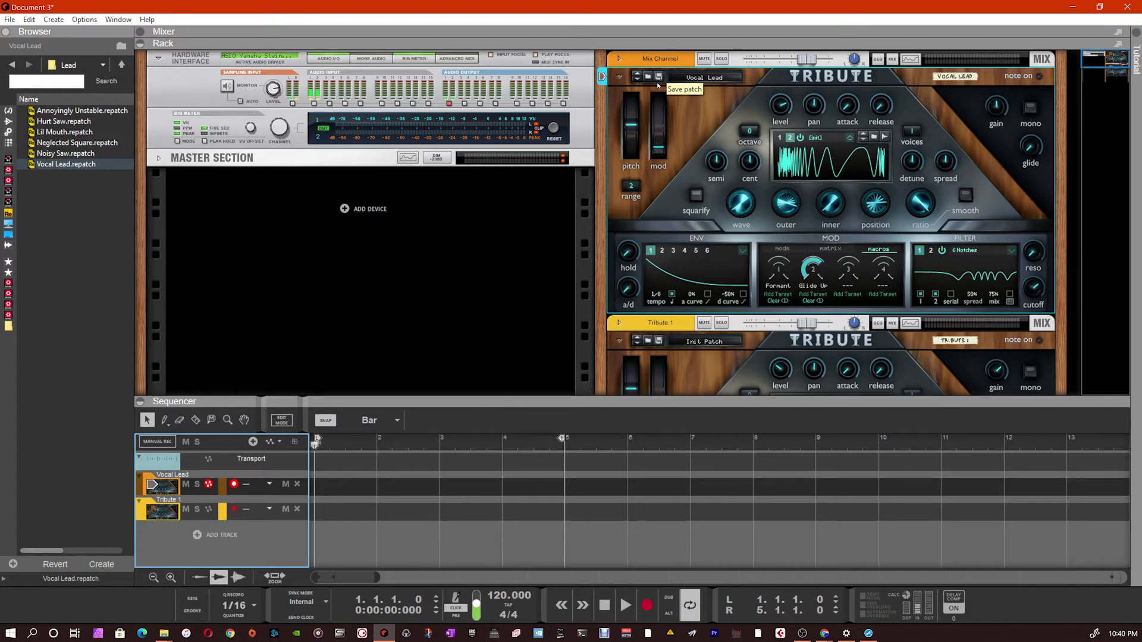
{"action": "scroll", "coordinate": [800, 240], "scroll_direction": "down", "scroll_amount": 3}
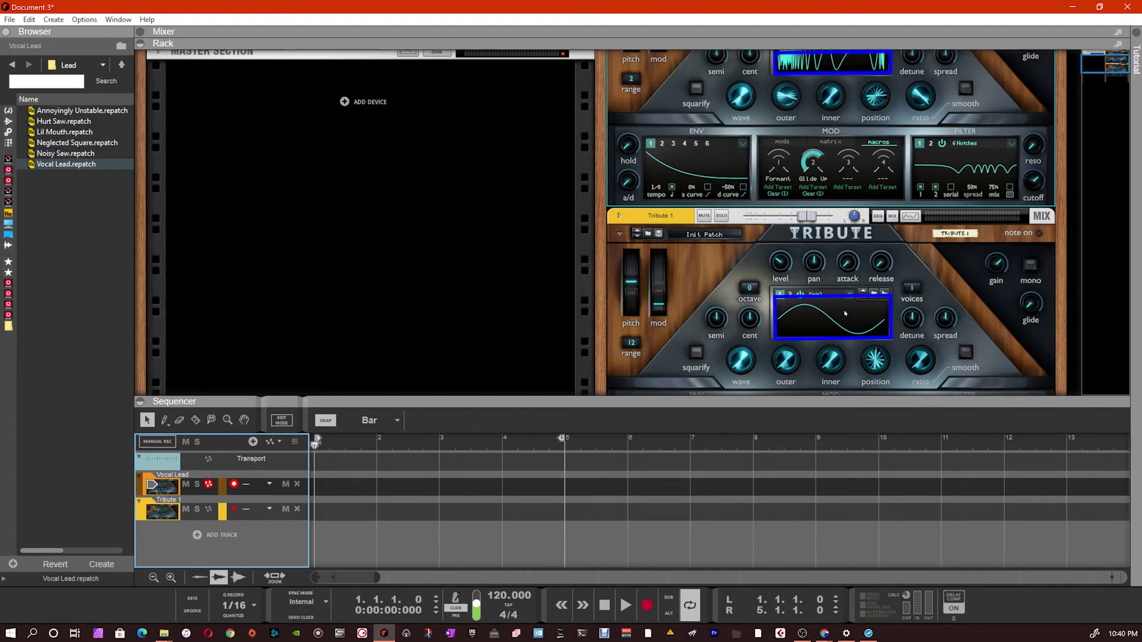
{"action": "scroll", "coordinate": [844, 314], "scroll_direction": "up", "scroll_amount": 3}
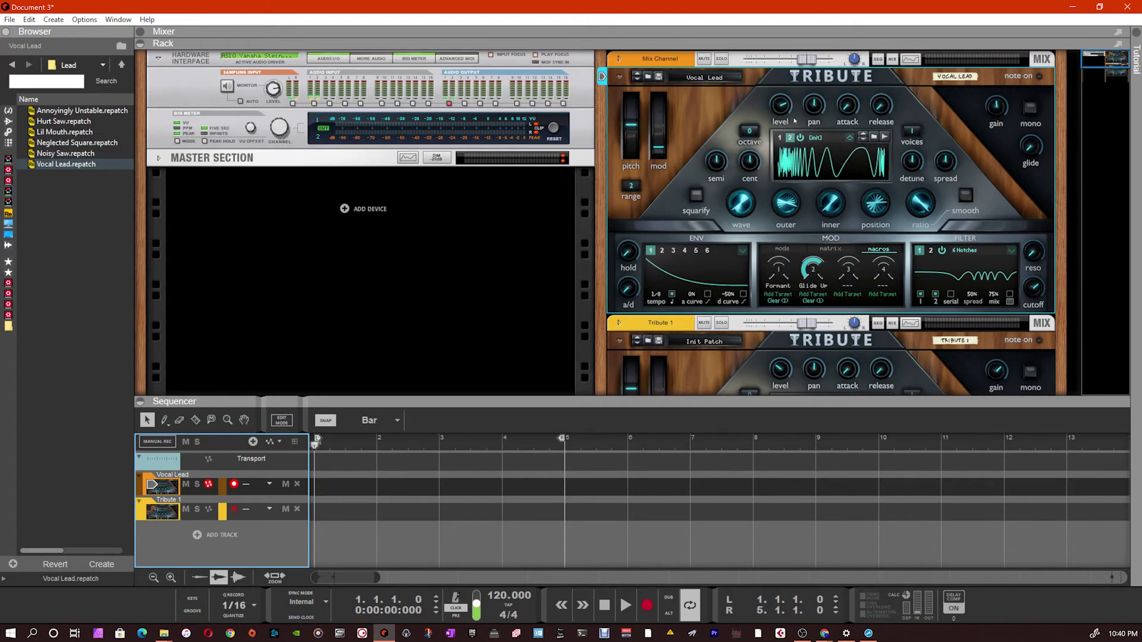
{"action": "scroll", "coordinate": [816, 359], "scroll_direction": "down", "scroll_amount": 2}
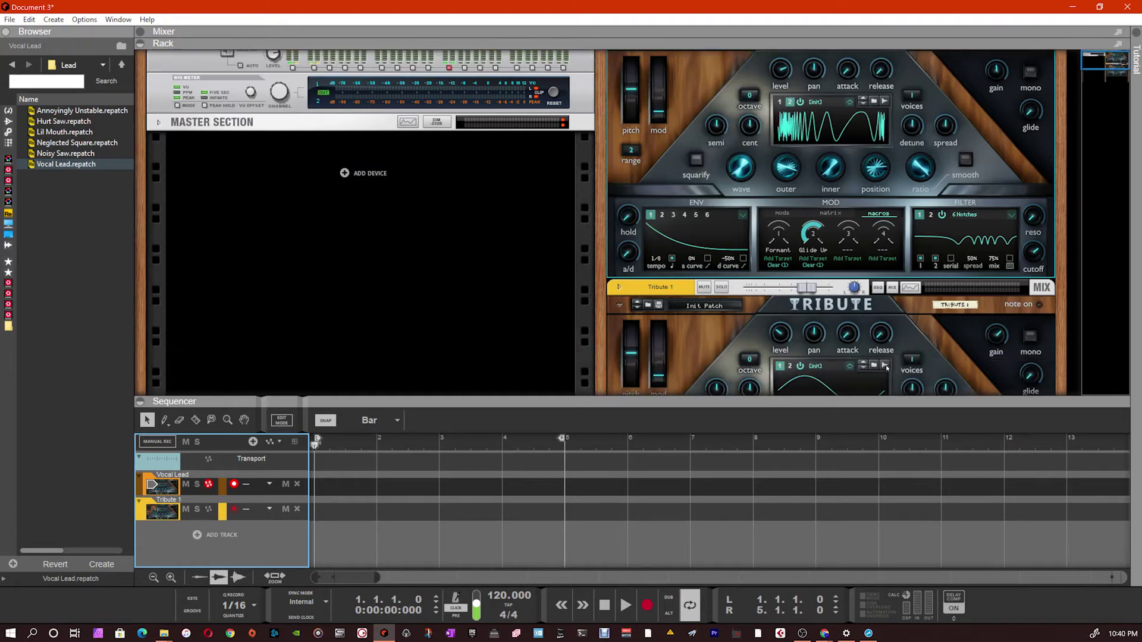
{"action": "scroll", "coordinate": [817, 359], "scroll_direction": "down", "scroll_amount": 1}
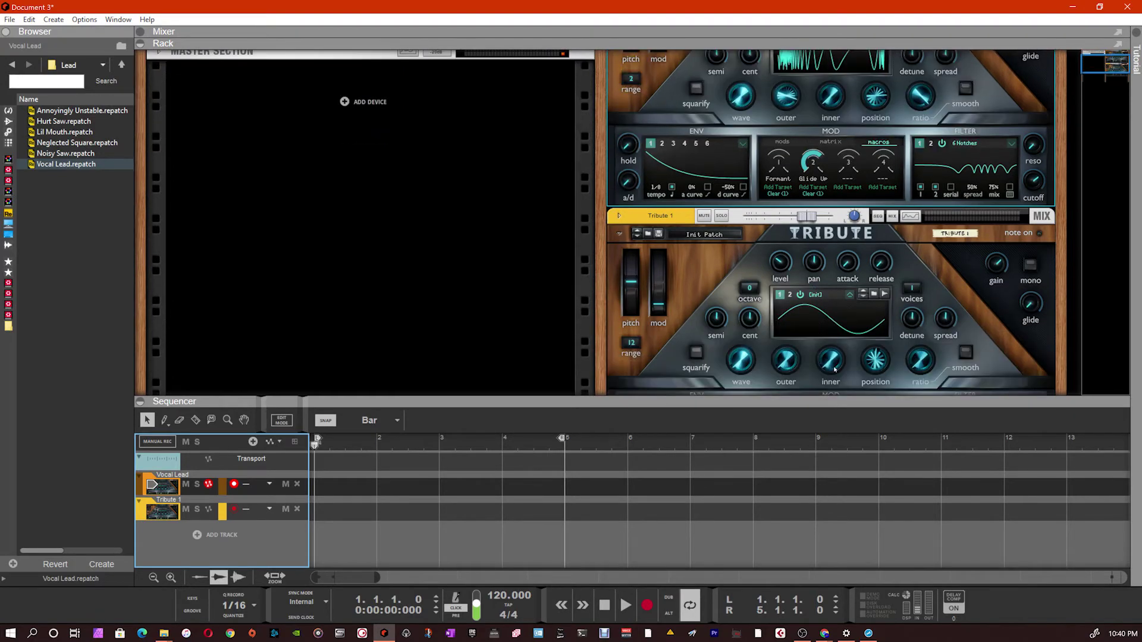
{"action": "left_click", "coordinate": [815, 331]}
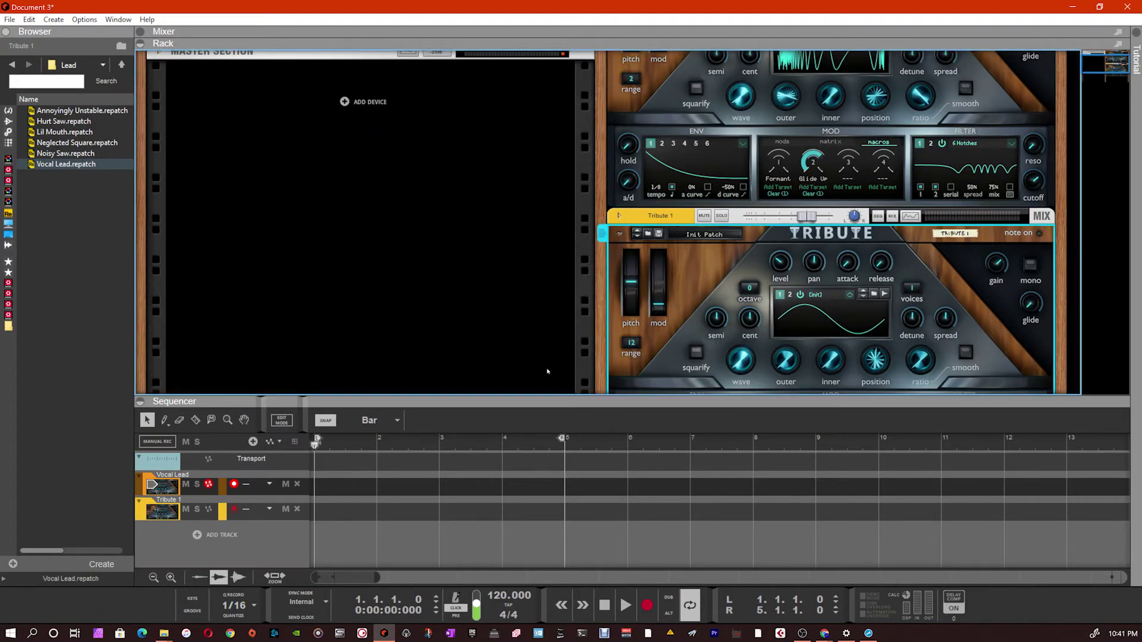
{"action": "left_click", "coordinate": [153, 514]}
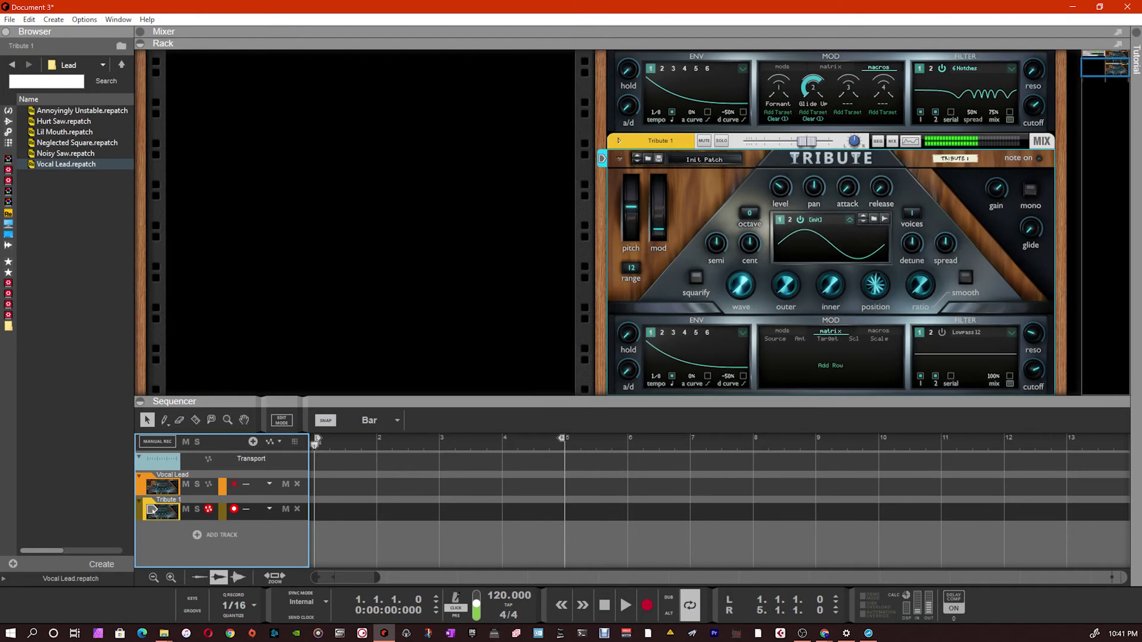
Start sampling into Tribute 1's oscillator 1 and bring up the Emitter on the Vocal Lead's oscillator 1.
{"action": "left_click", "coordinate": [884, 219]}
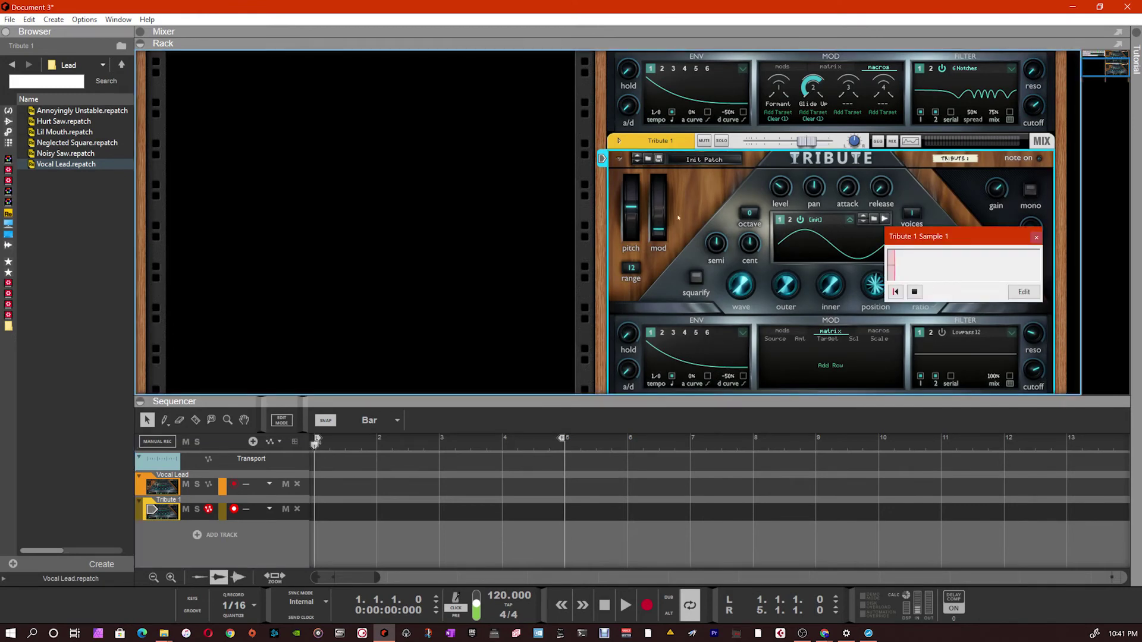
{"action": "left_click", "coordinate": [611, 127]}
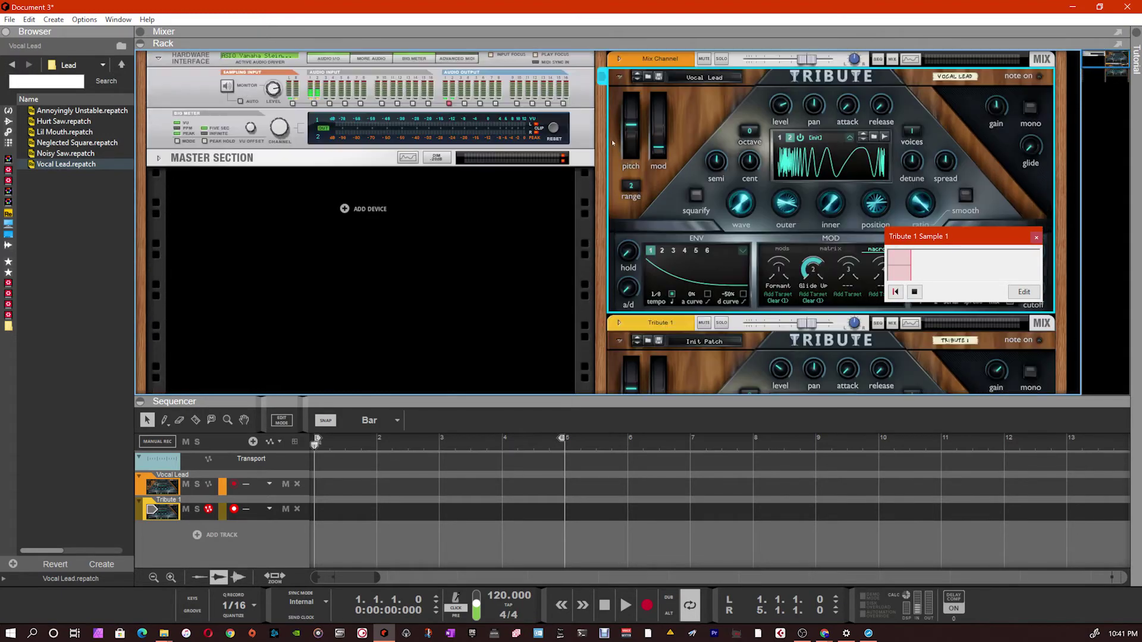
{"action": "left_click", "coordinate": [815, 138]}
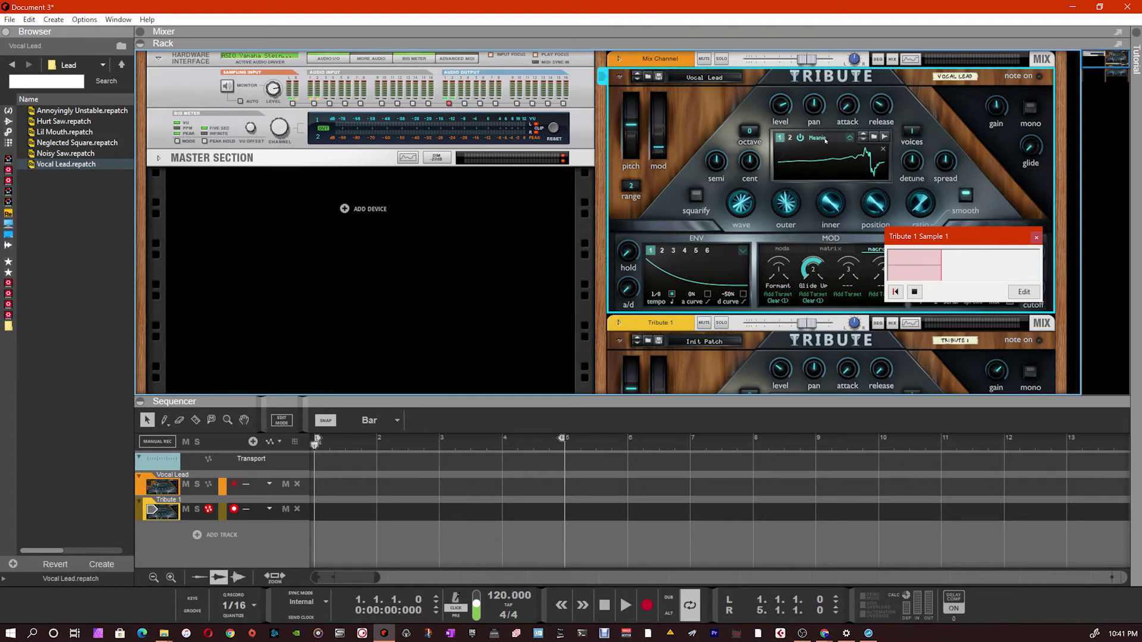
{"action": "left_click", "coordinate": [850, 138]}
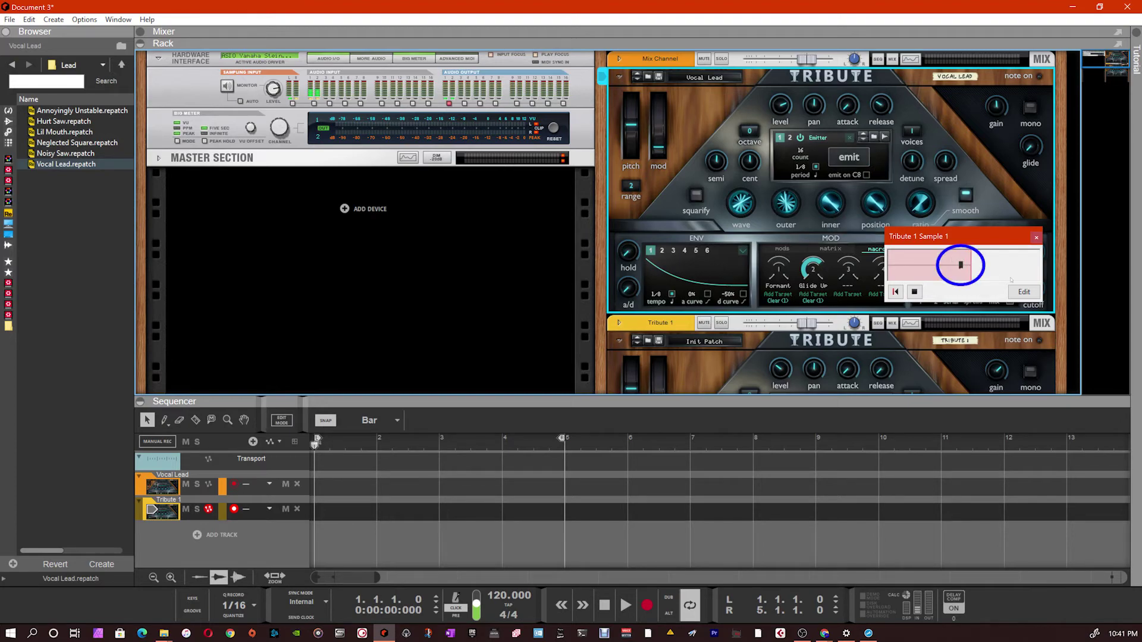
Open the recorded sample for editing, crop it to its short audible section, normalize it and save it.
{"action": "left_click", "coordinate": [1024, 291]}
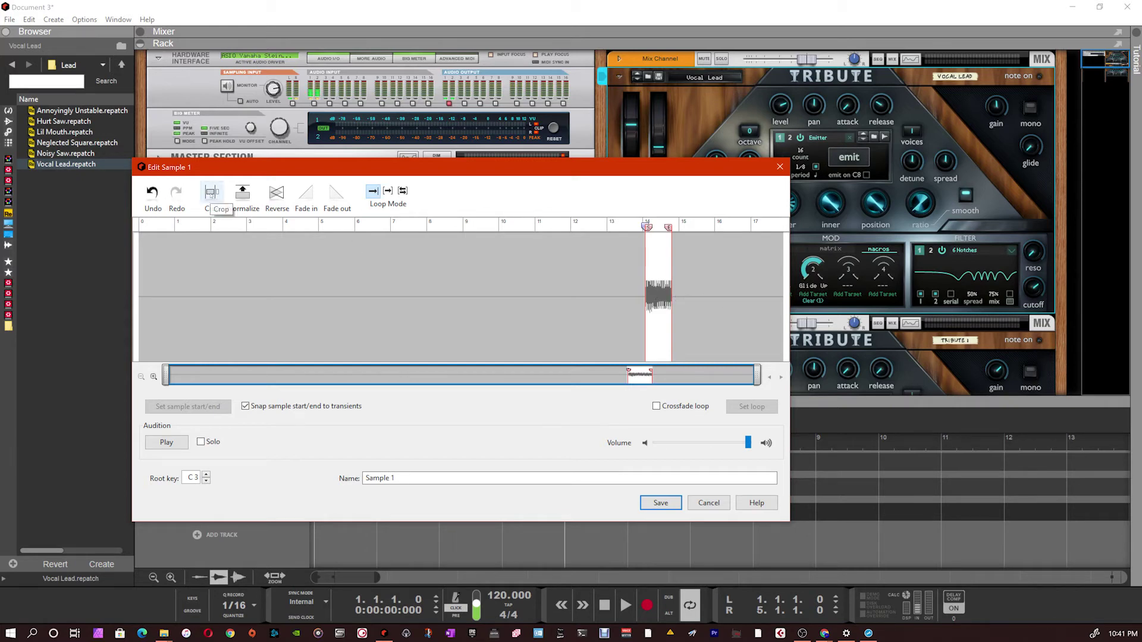
{"action": "left_click", "coordinate": [243, 194]}
{"action": "left_click", "coordinate": [211, 193]}
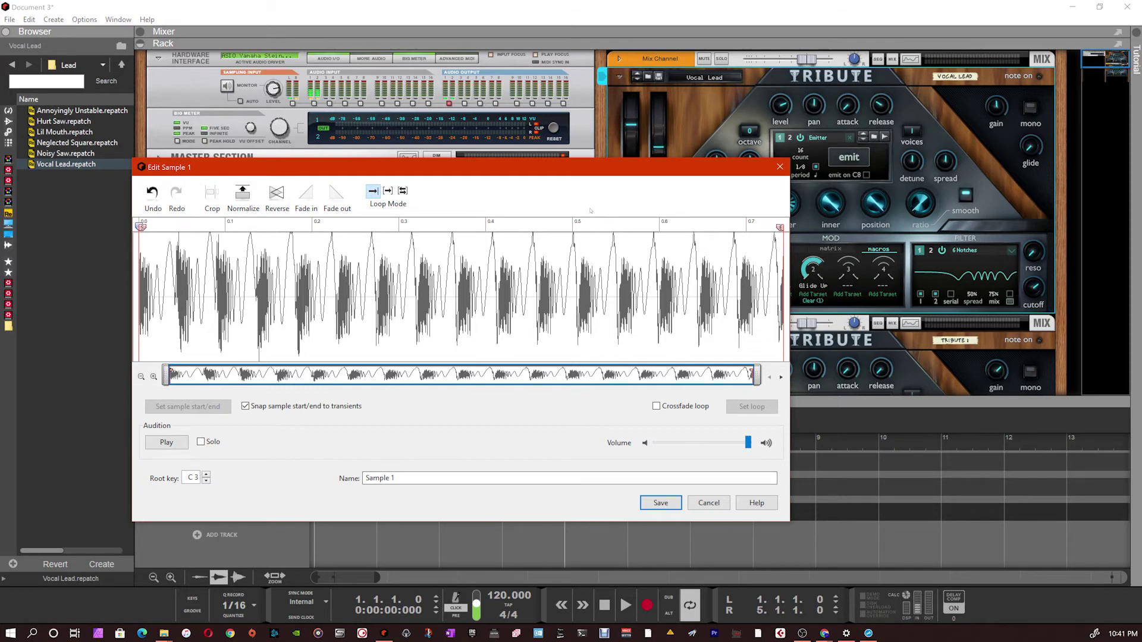
{"action": "left_click_drag", "start_coordinate": [590, 173], "coordinate": [580, 207]}
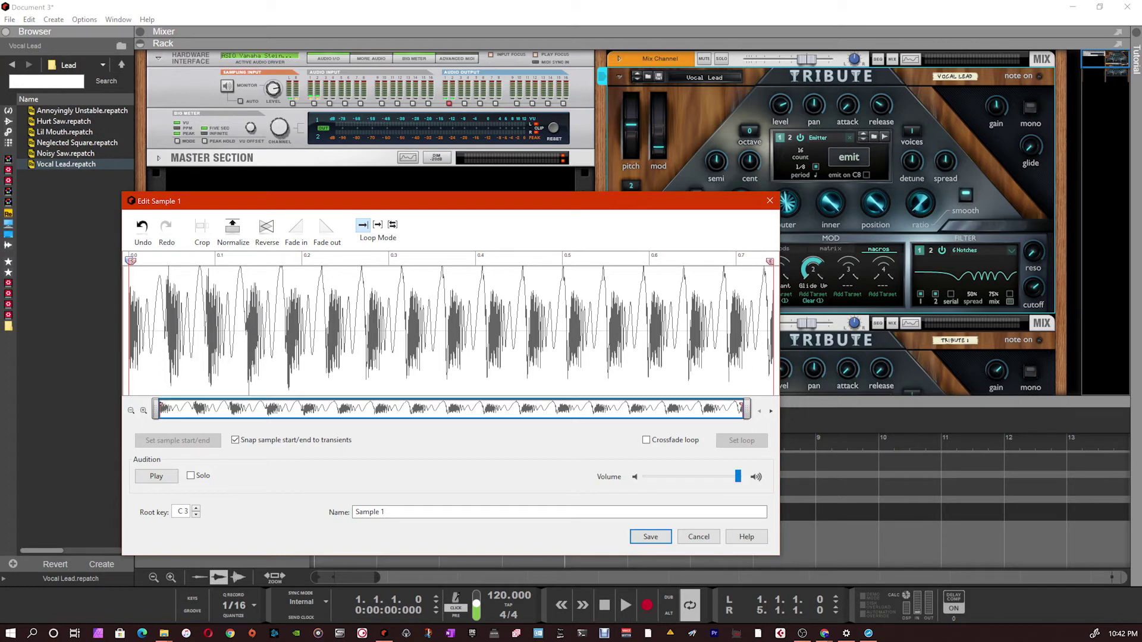
{"action": "left_click", "coordinate": [651, 537]}
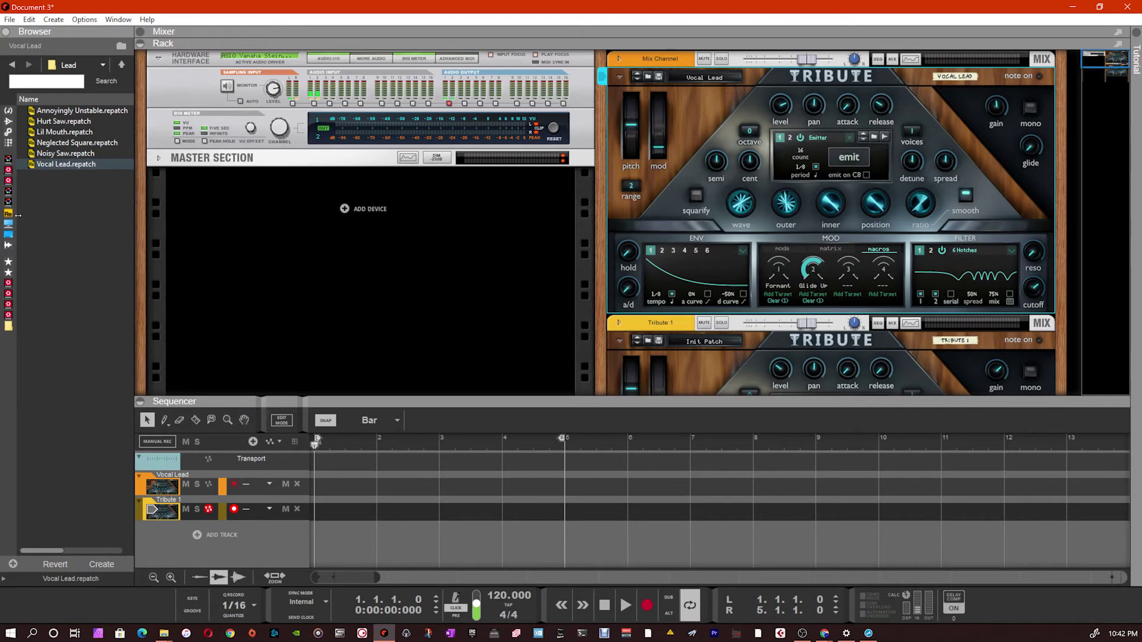
Widen the browser and go to the Assigned Samples folder of the Song Samples, checking Unassigned Samples first.
{"action": "left_click_drag", "start_coordinate": [34, 215], "coordinate": [105, 211]}
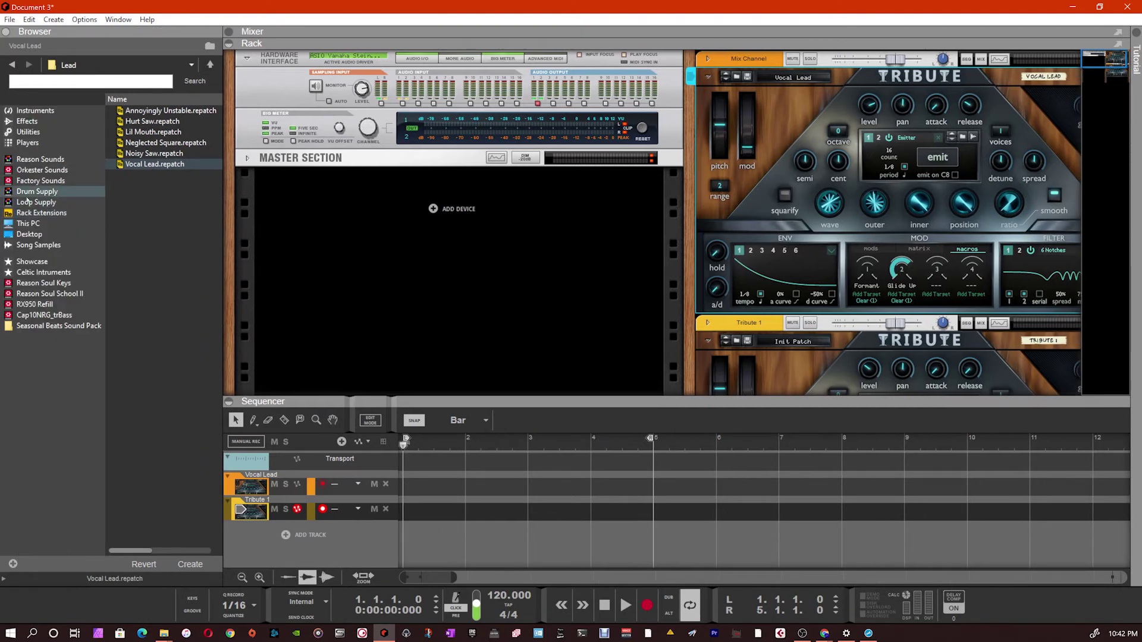
{"action": "left_click", "coordinate": [38, 245]}
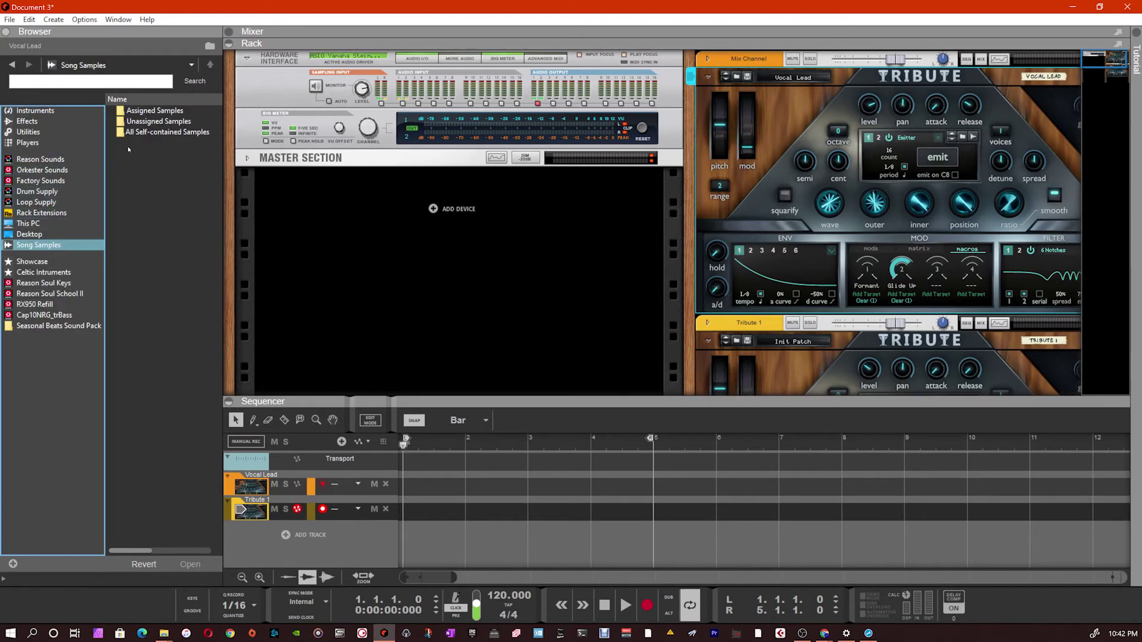
{"action": "double_click", "coordinate": [126, 121]}
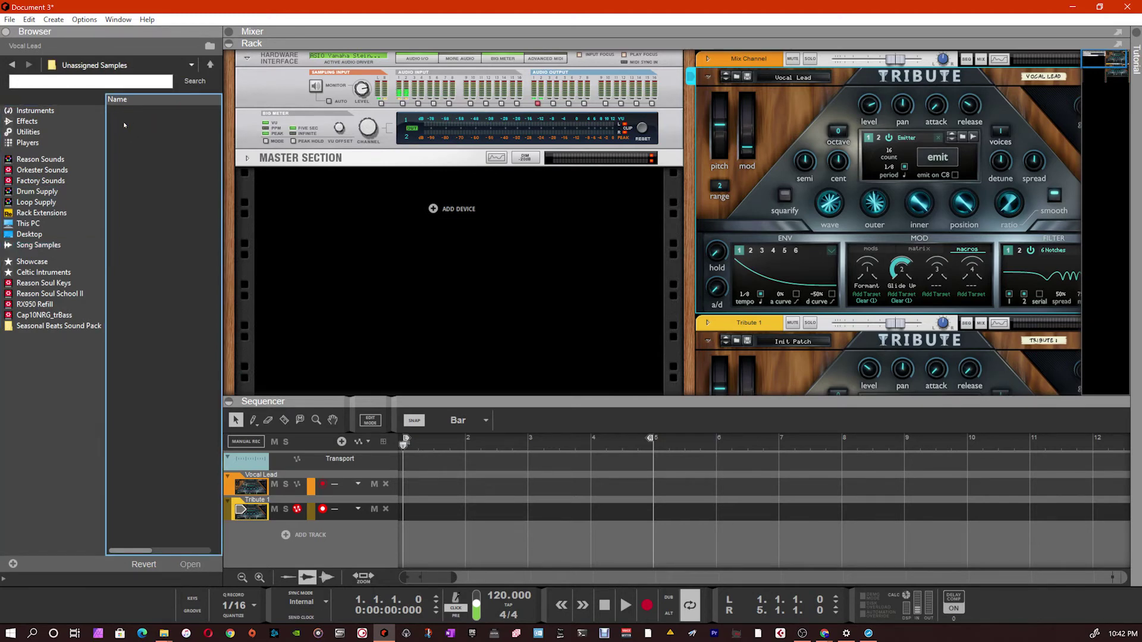
{"action": "left_click", "coordinate": [12, 64]}
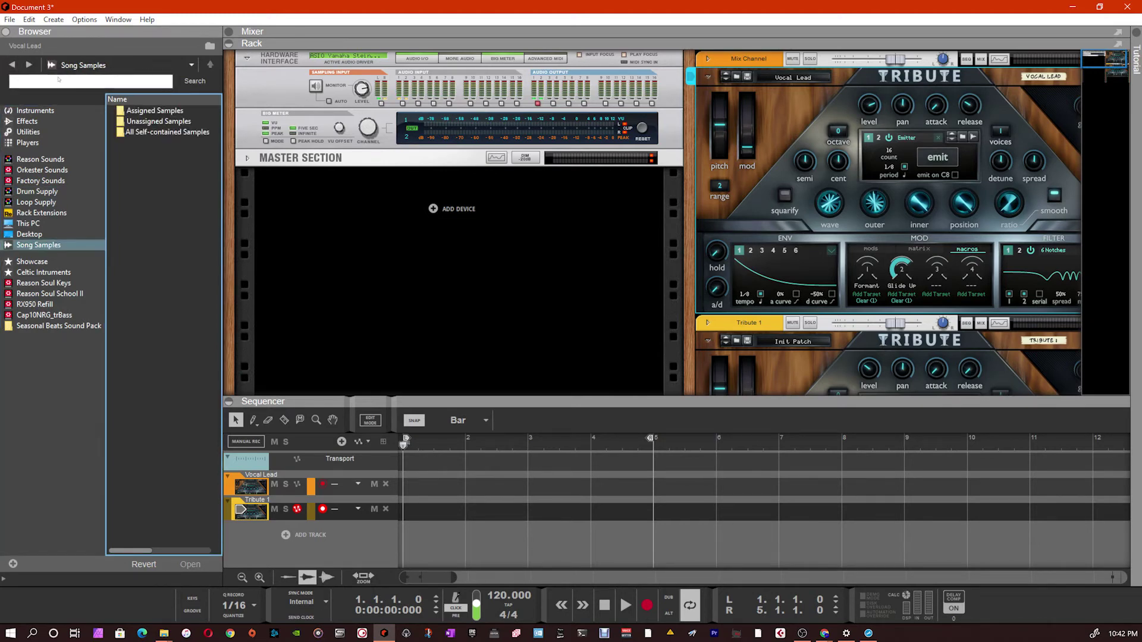
{"action": "left_click", "coordinate": [125, 111]}
{"action": "double_click", "coordinate": [125, 111]}
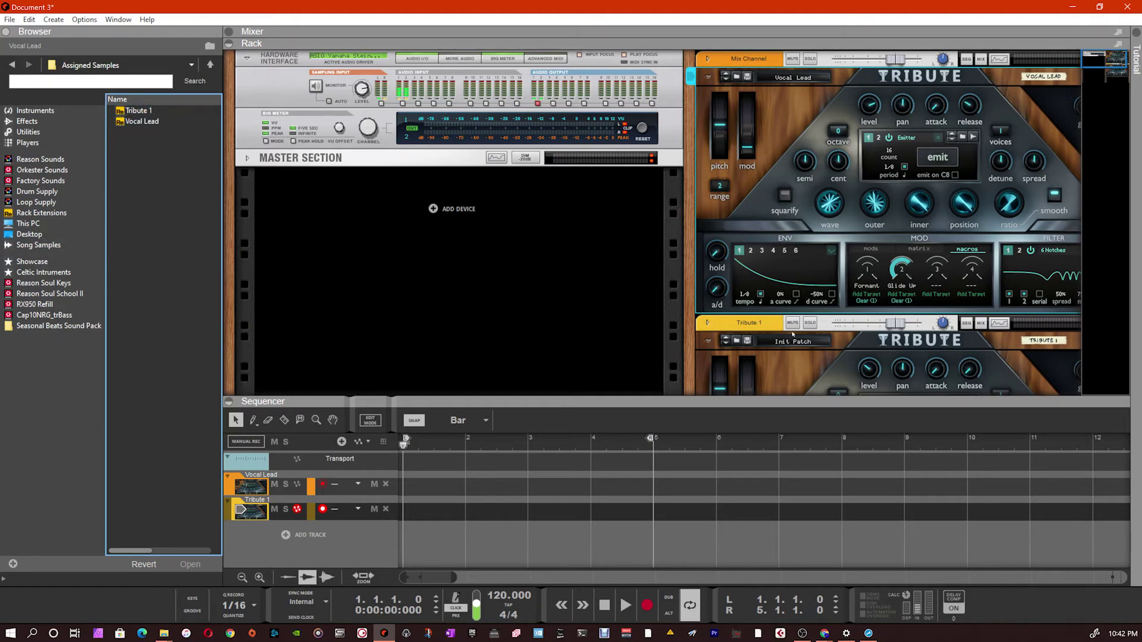
Edit Sample 1 among Tribute 1's assigned samples and rename it OSC1_Emitted.
{"action": "scroll", "coordinate": [822, 319], "scroll_direction": "down", "scroll_amount": 3}
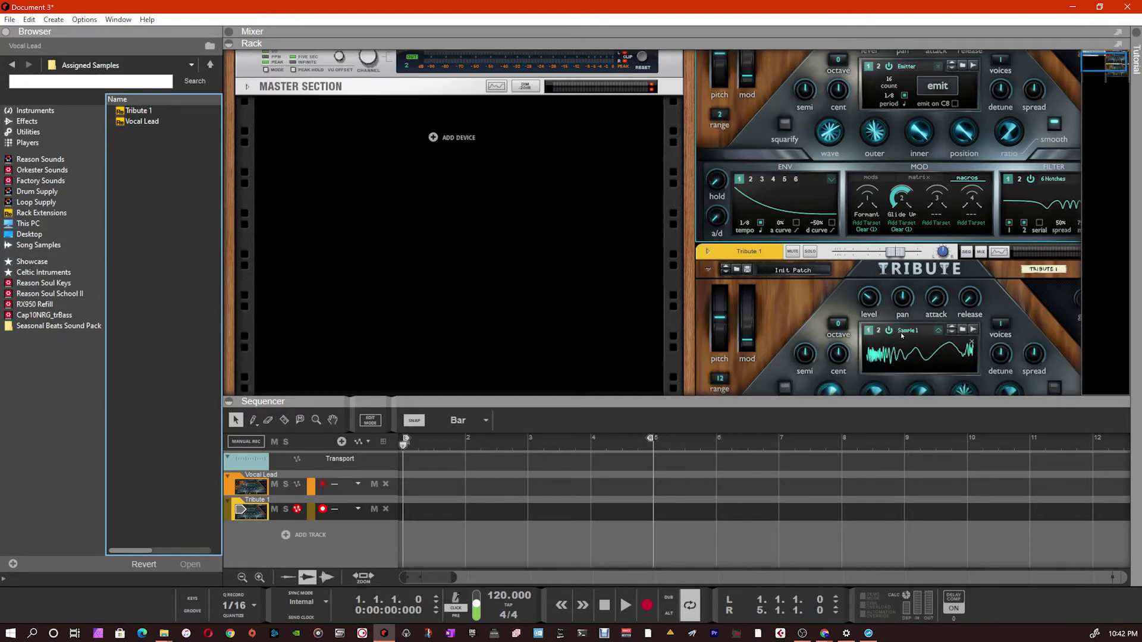
{"action": "left_click", "coordinate": [768, 326]}
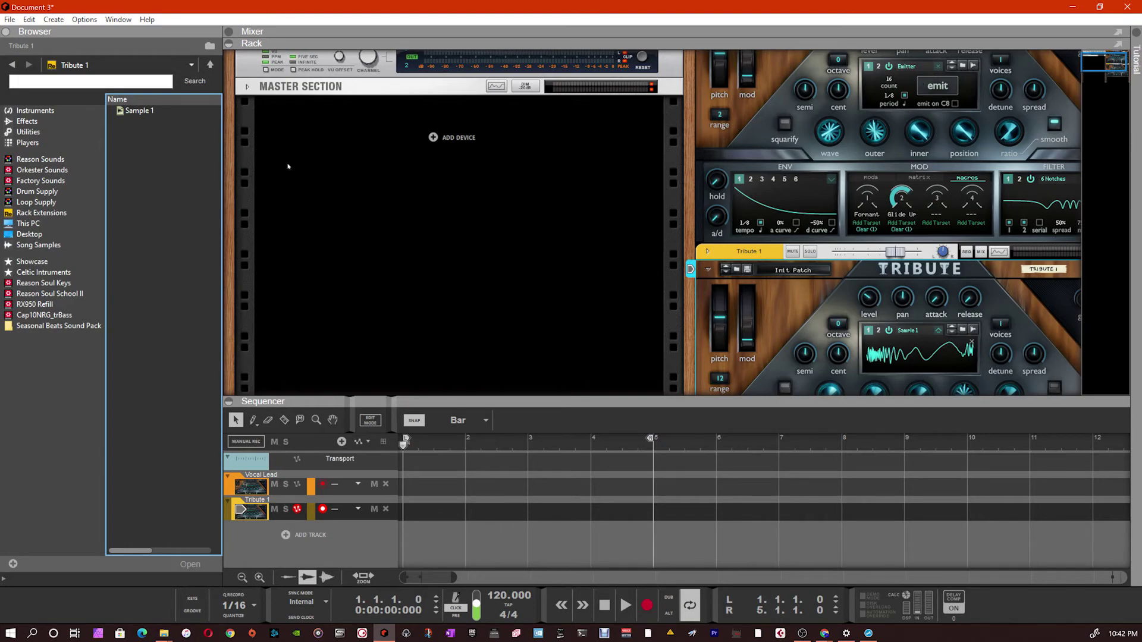
{"action": "left_click", "coordinate": [138, 110]}
{"action": "right_click", "coordinate": [145, 113]}
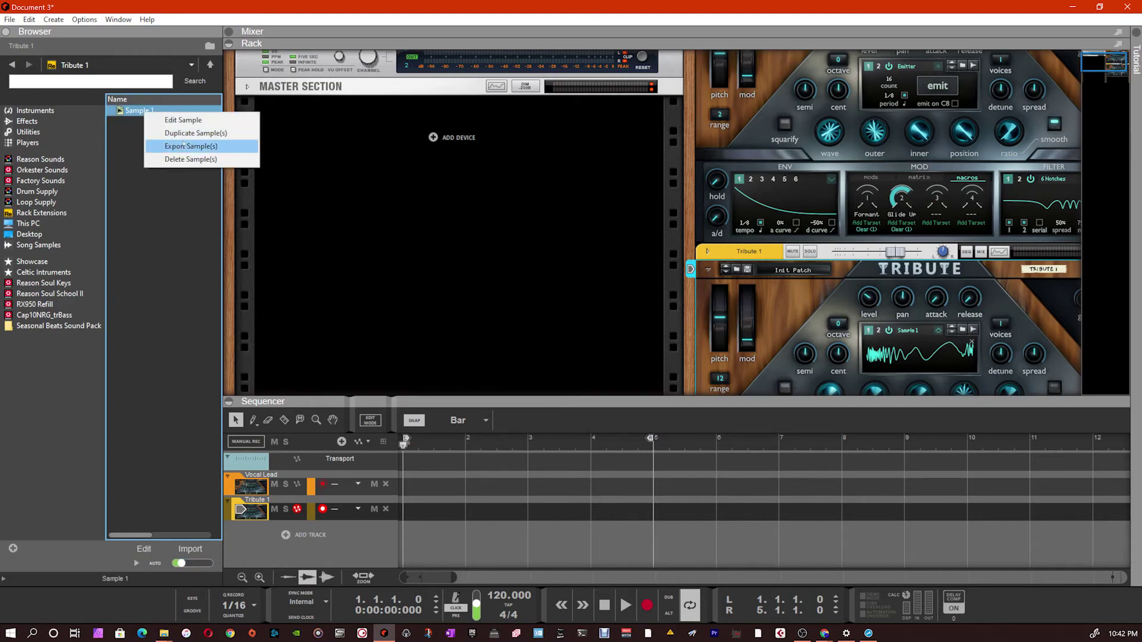
{"action": "left_click", "coordinate": [180, 119]}
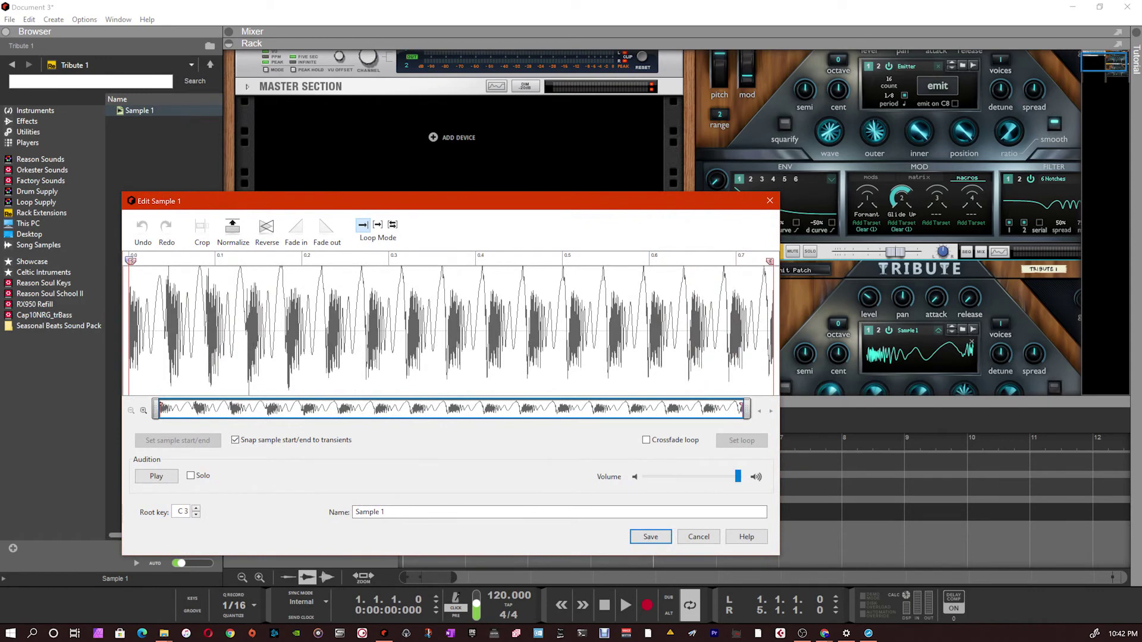
{"action": "key", "text": "Tab"}
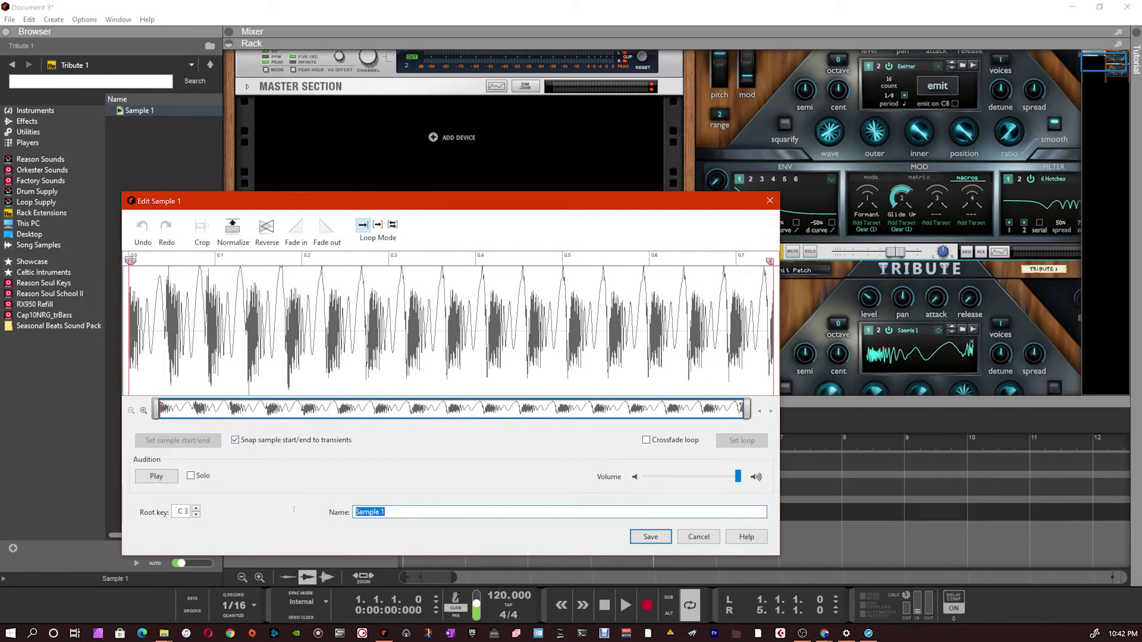
{"action": "type", "text": "OSC1_Emitted"}
{"action": "key", "text": "Return"}
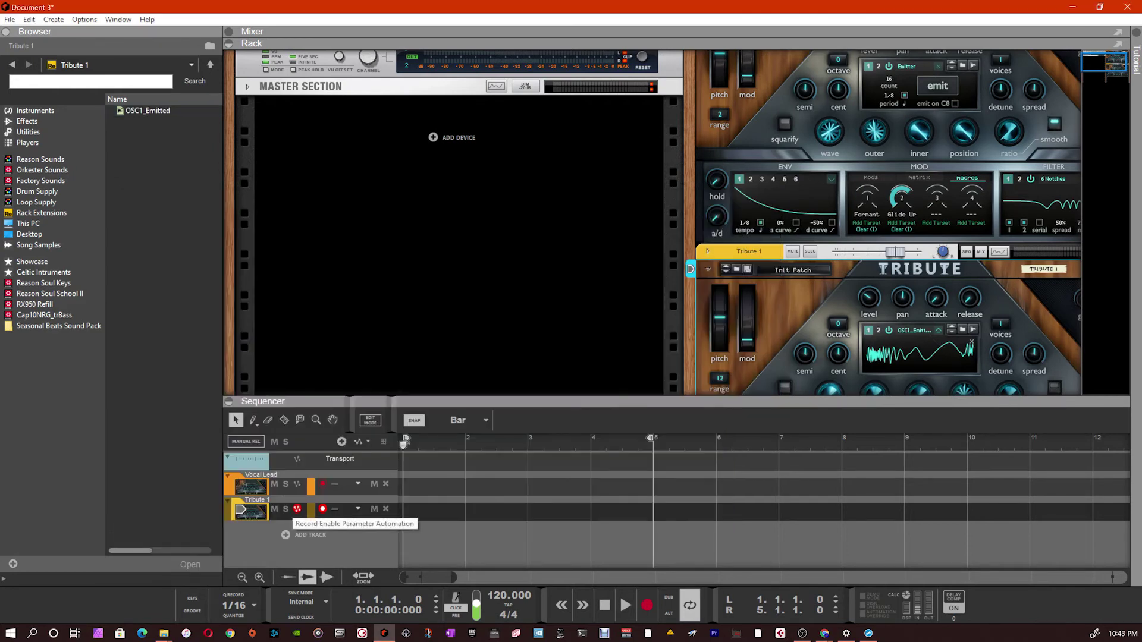
Export the OSC1_Emitted sample to the Desktop as a WAVE file.
{"action": "left_click", "coordinate": [137, 112]}
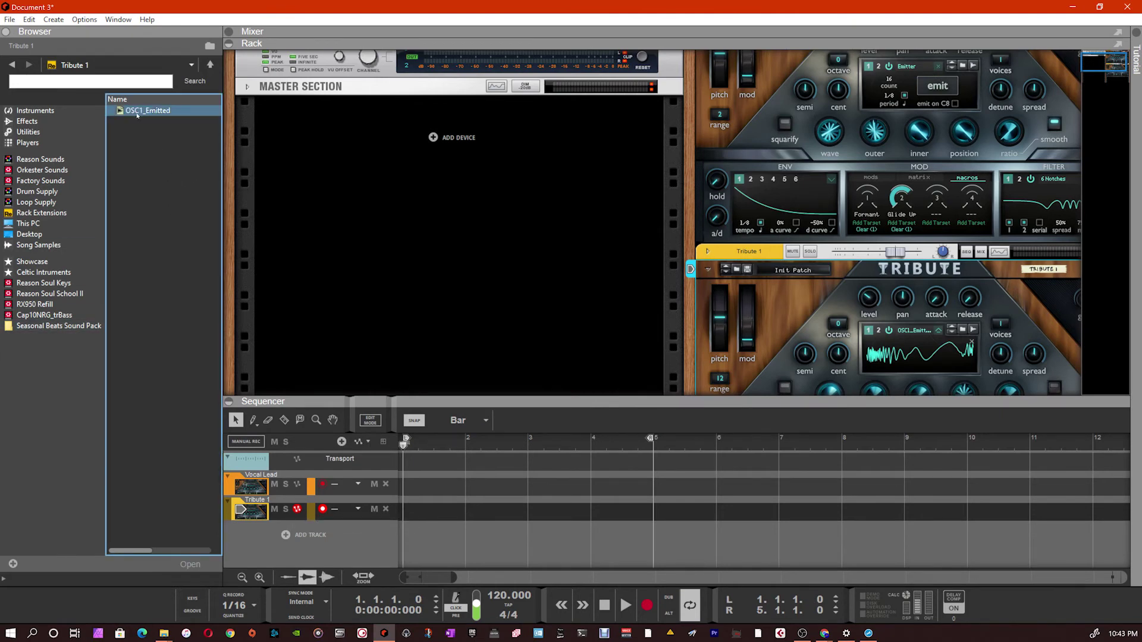
{"action": "right_click", "coordinate": [137, 112]}
{"action": "left_click", "coordinate": [184, 148]}
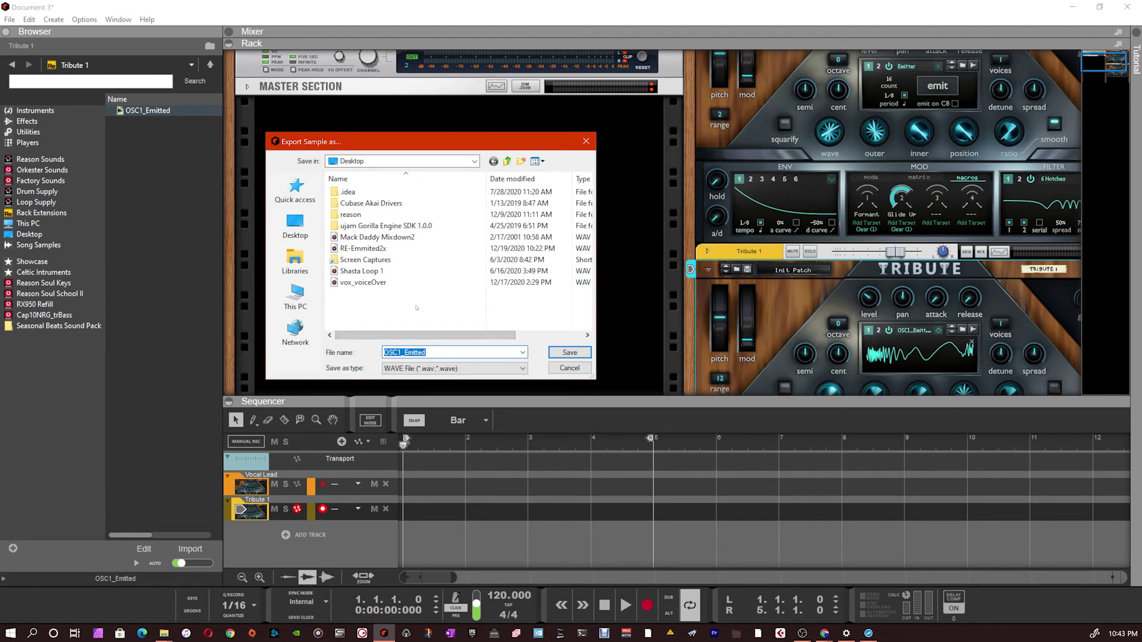
{"action": "left_click", "coordinate": [377, 163]}
{"action": "left_click", "coordinate": [363, 161]}
{"action": "left_click", "coordinate": [570, 352]}
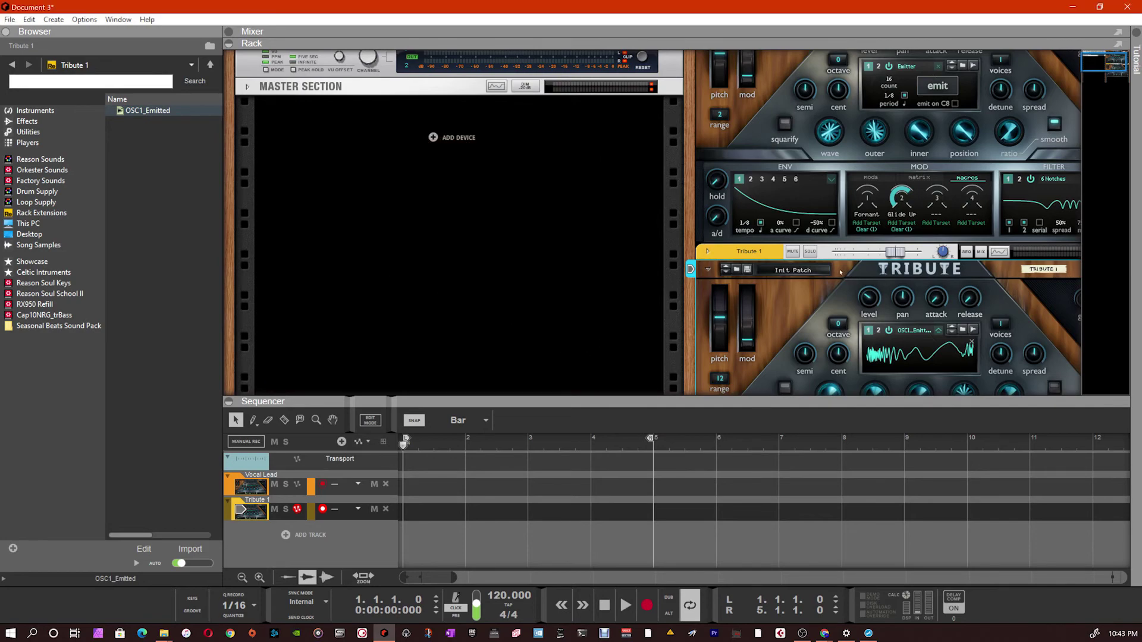
Set the Outer FM of Tribute 1's oscillator 2 to 16%.
{"action": "left_click", "coordinate": [258, 515]}
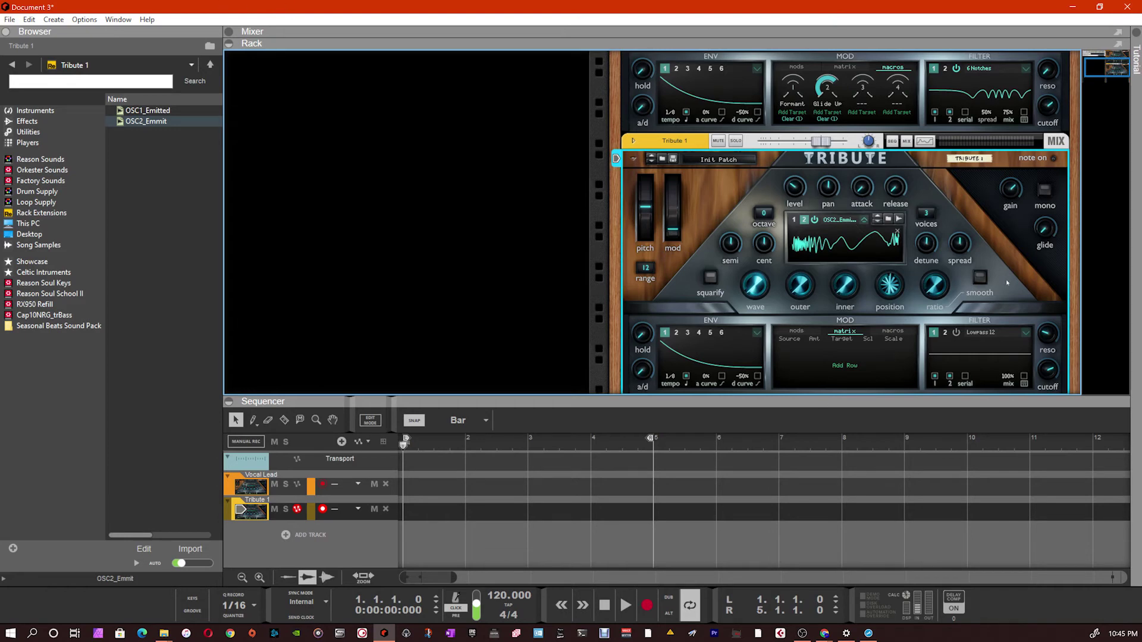
{"action": "left_click_drag", "start_coordinate": [800, 288], "coordinate": [792, 250]}
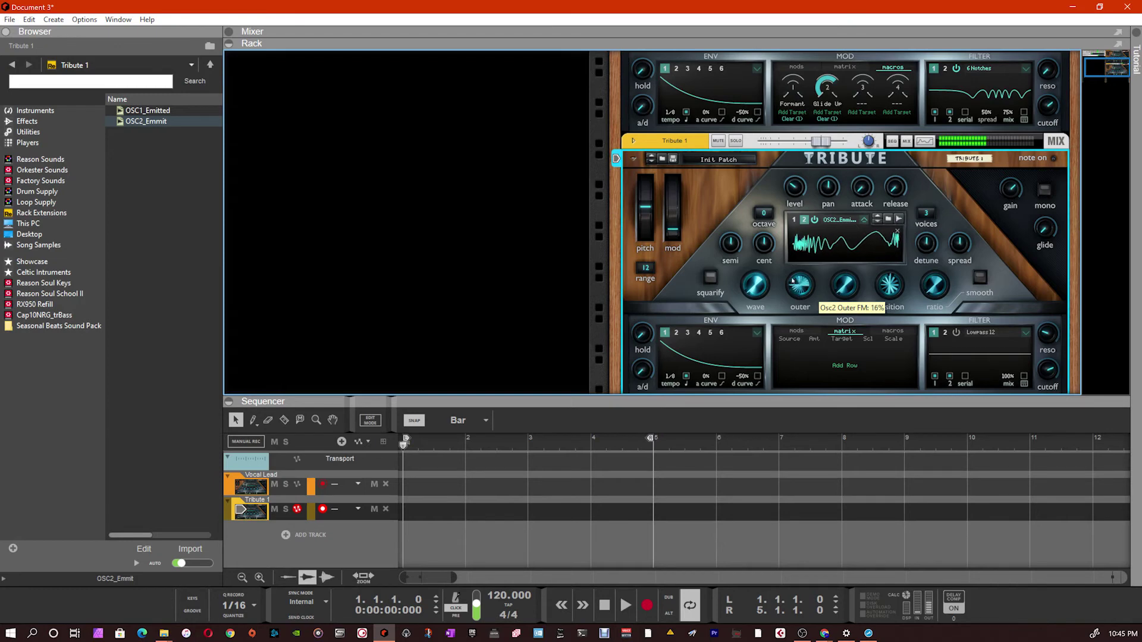
Adjust the wave and position amounts of Tribute 1's oscillator 2.
{"action": "left_click_drag", "start_coordinate": [755, 286], "coordinate": [755, 271]}
{"action": "left_click_drag", "start_coordinate": [889, 288], "coordinate": [924, 288]}
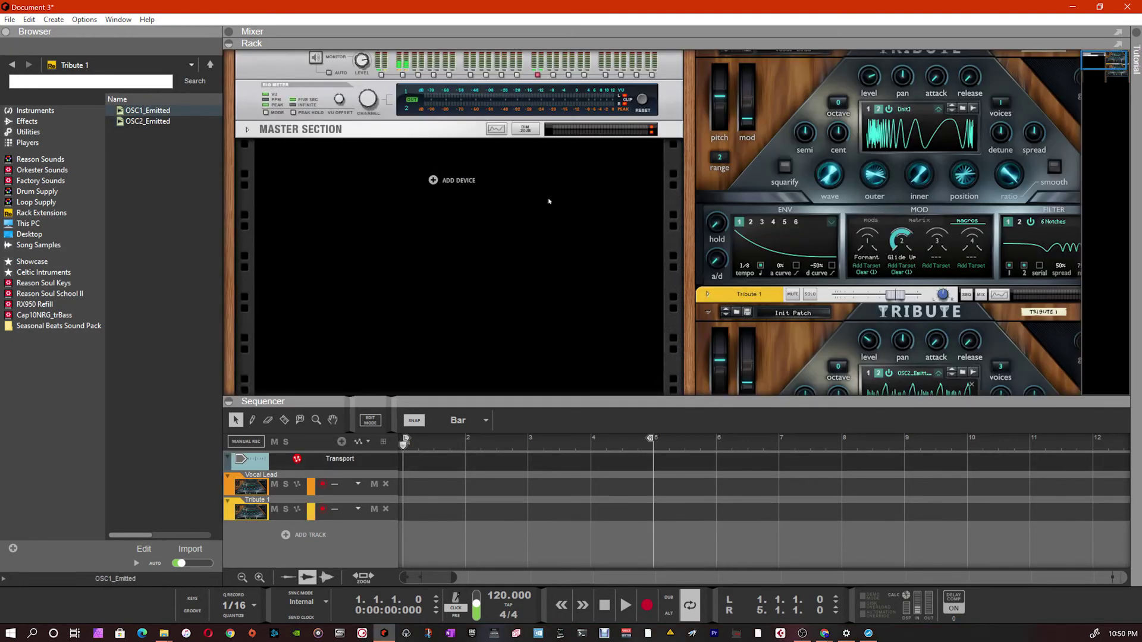
Add a Europa instrument to the empty rack column and load OSC2_Emitted from File Explorer's Desktop folder as its user wave.
{"action": "left_click", "coordinate": [54, 110]}
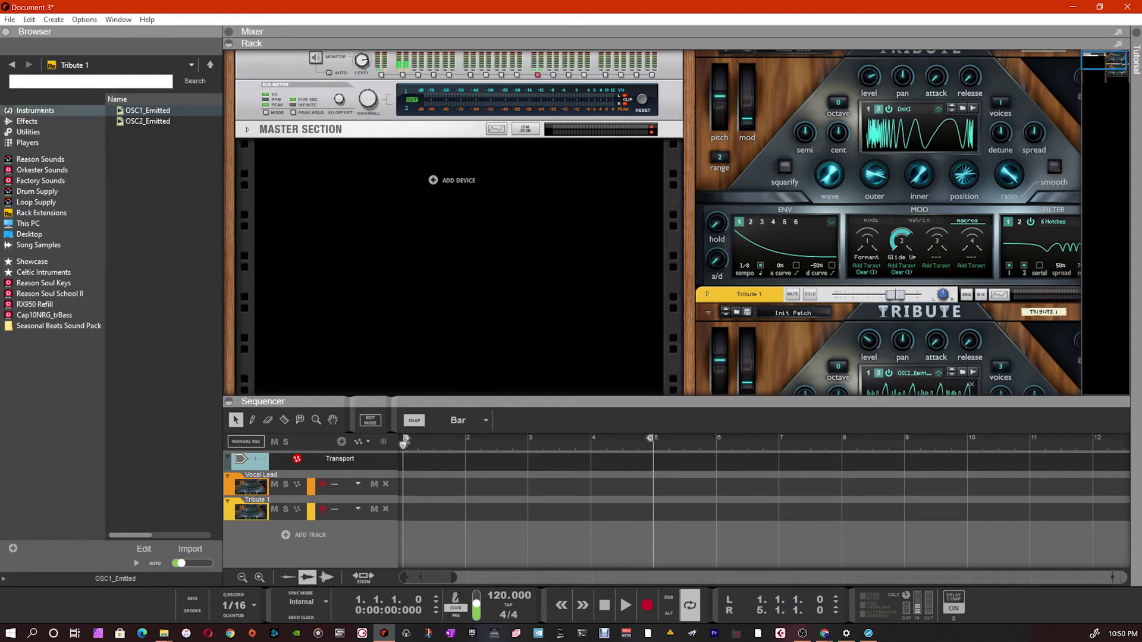
{"action": "mouse_move", "coordinate": [153, 298]}
{"action": "left_mouse_down"}
{"action": "mouse_move", "coordinate": [230, 294]}
{"action": "mouse_move", "coordinate": [426, 319]}
{"action": "mouse_move", "coordinate": [451, 280]}
{"action": "left_mouse_up"}
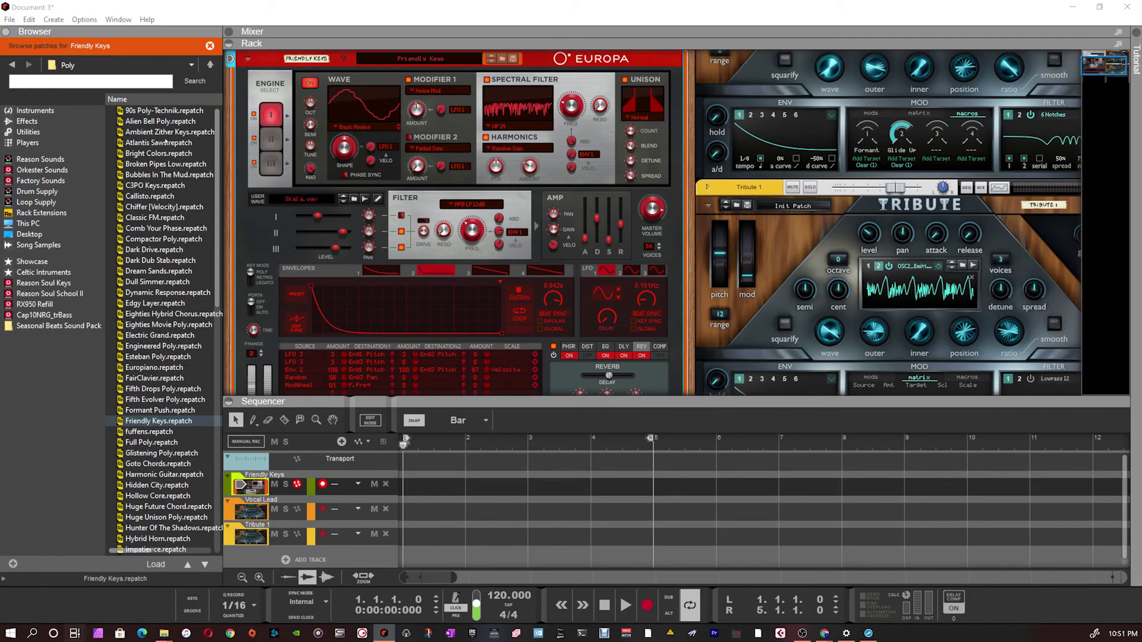
{"action": "key", "text": "super+Tab"}
{"action": "left_click", "coordinate": [190, 149]}
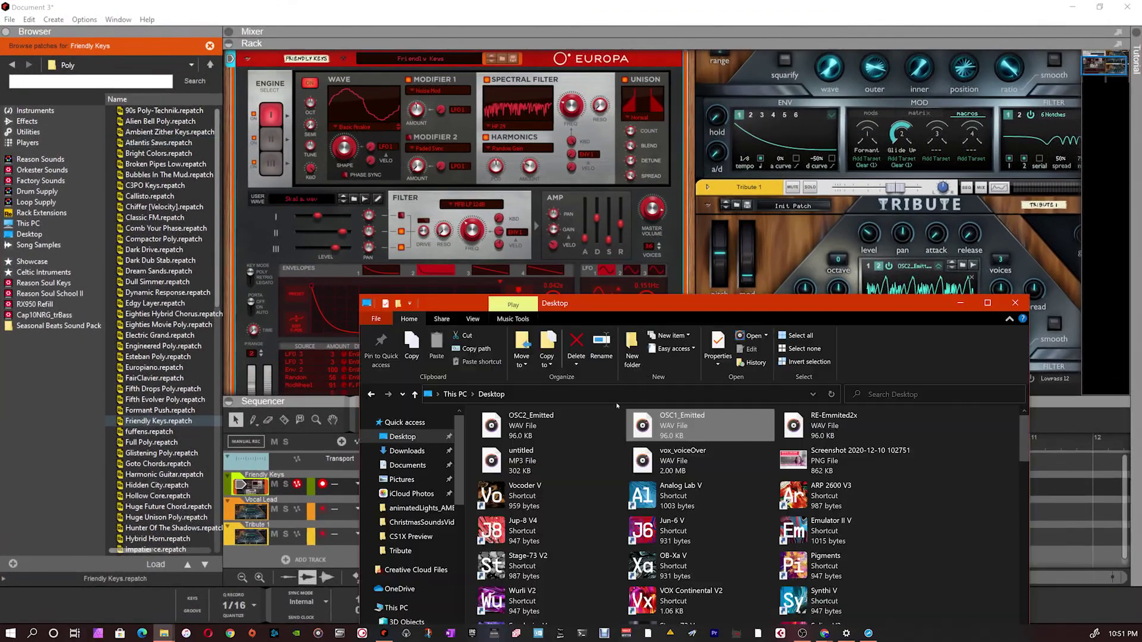
{"action": "left_click_drag", "start_coordinate": [491, 425], "coordinate": [368, 110]}
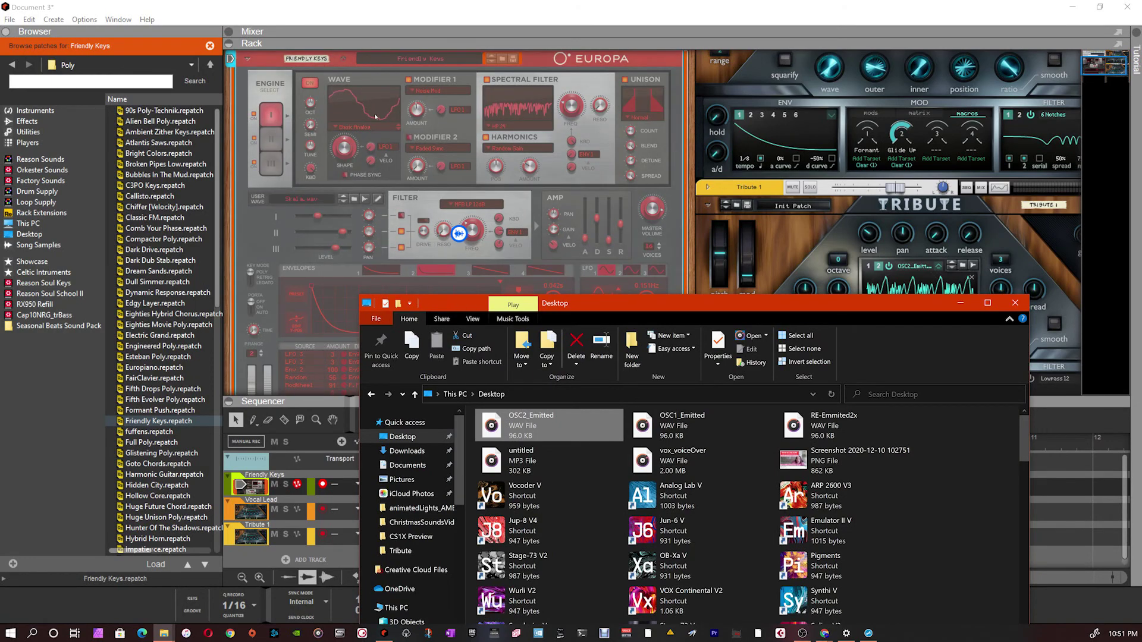
{"action": "left_click_drag", "start_coordinate": [397, 162], "coordinate": [393, 148]}
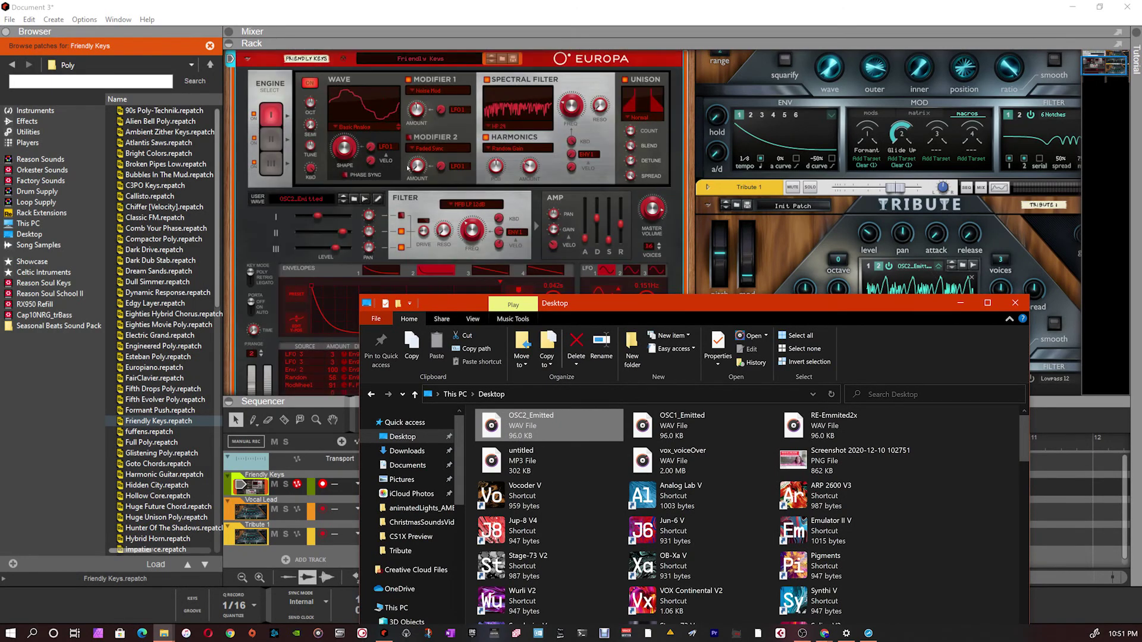
Set the waveform of Europa's engine 1 to User Wave.
{"action": "left_click", "coordinate": [369, 122]}
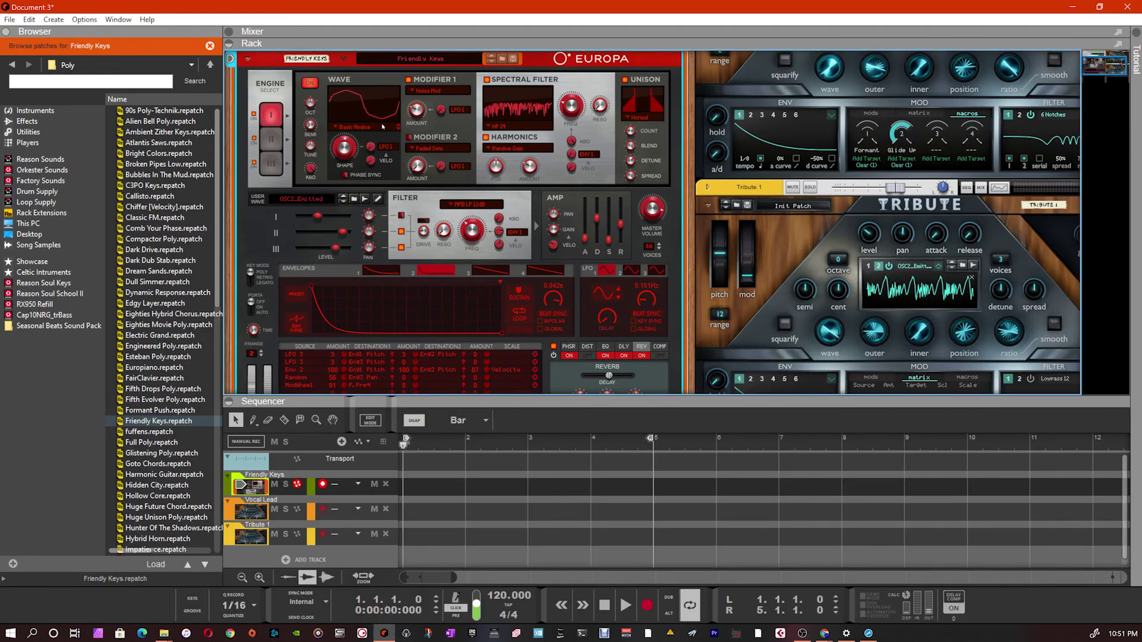
{"action": "left_click", "coordinate": [369, 127]}
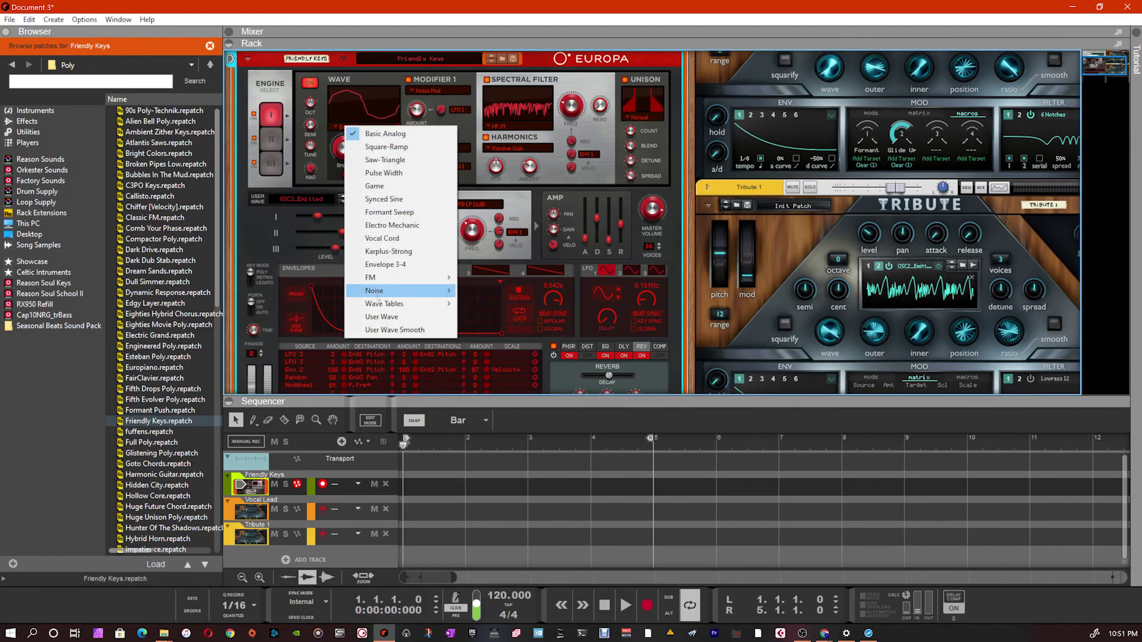
{"action": "left_click", "coordinate": [381, 317]}
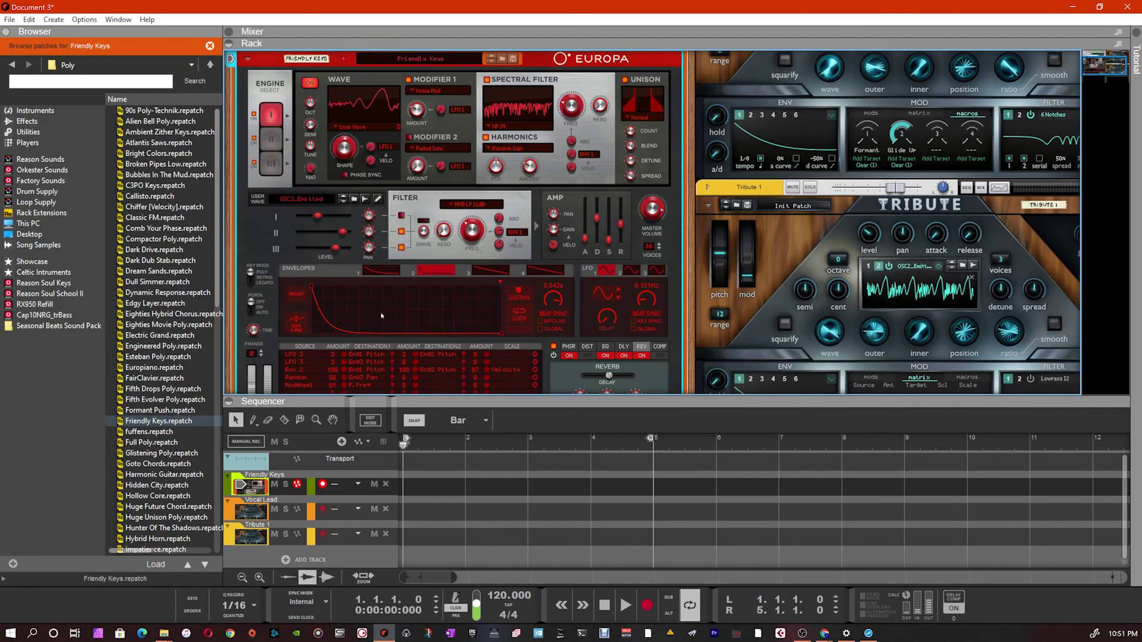